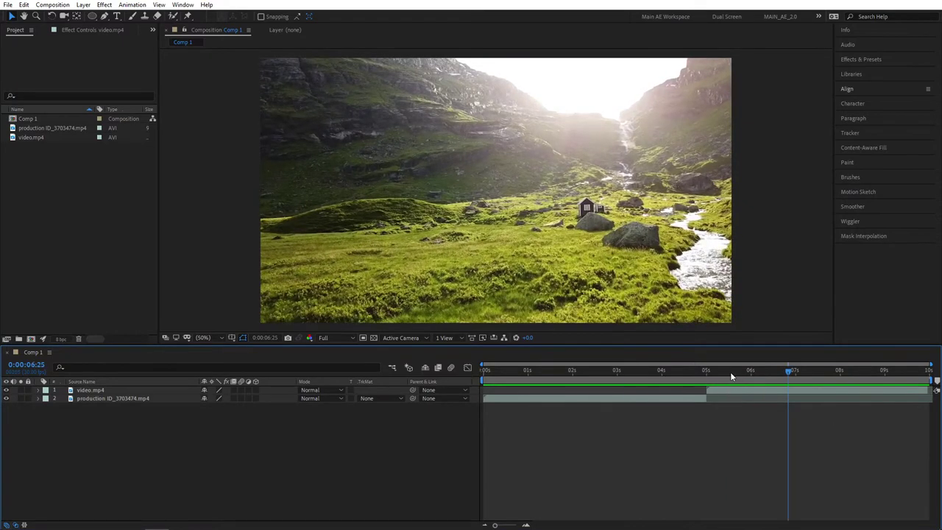
- Slide video.mp4 about a second earlier in the timeline, checking frames around 4 seconds
drag(730, 372, 660, 374)
drag(755, 395, 712, 396)
drag(662, 374, 708, 384)
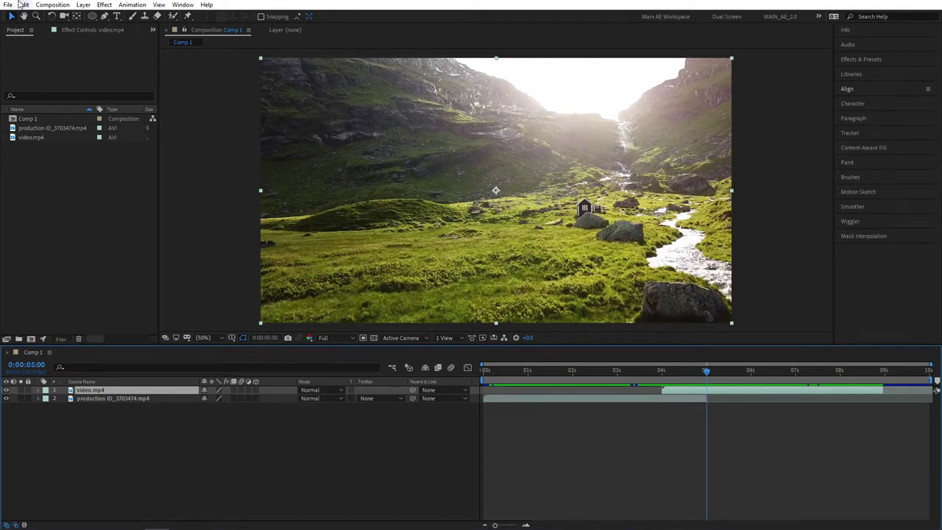
- Split video.mp4 into two layers at the 5-second mark with Edit > Split Layer
click(22, 5)
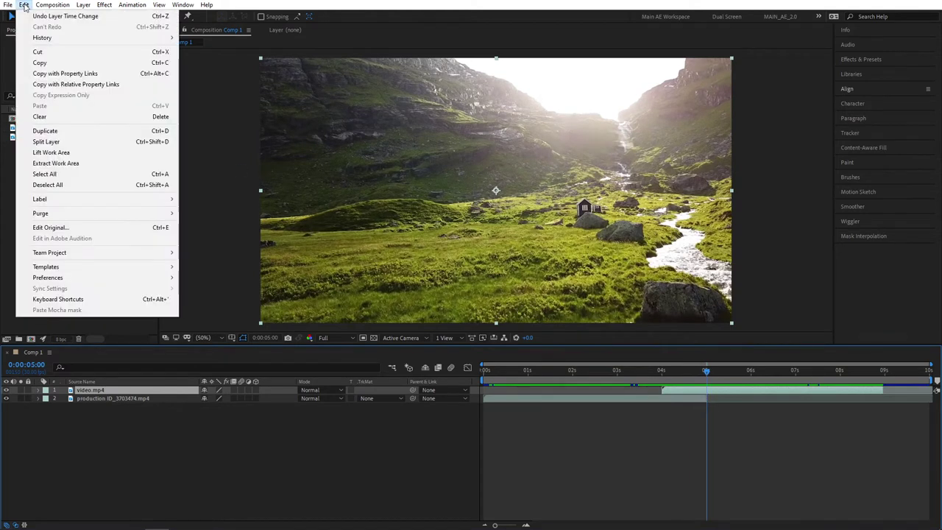
click(74, 142)
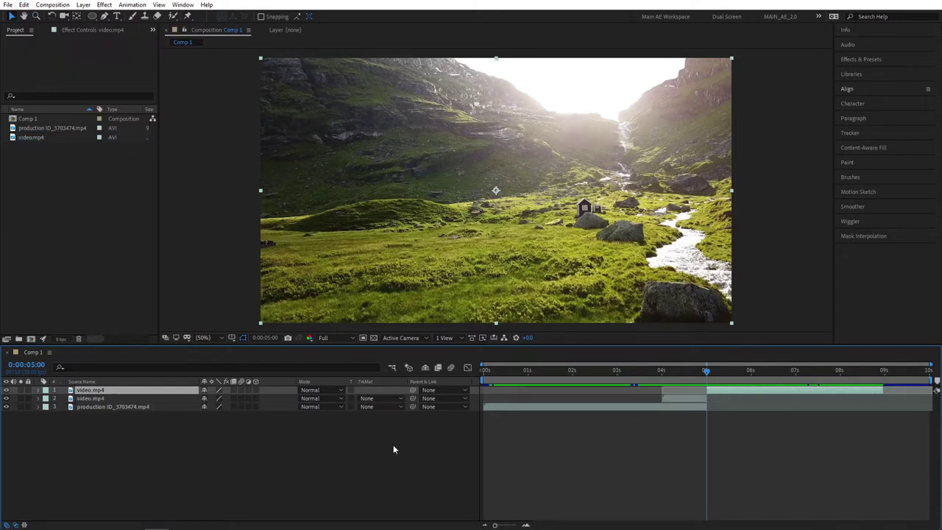
click(164, 431)
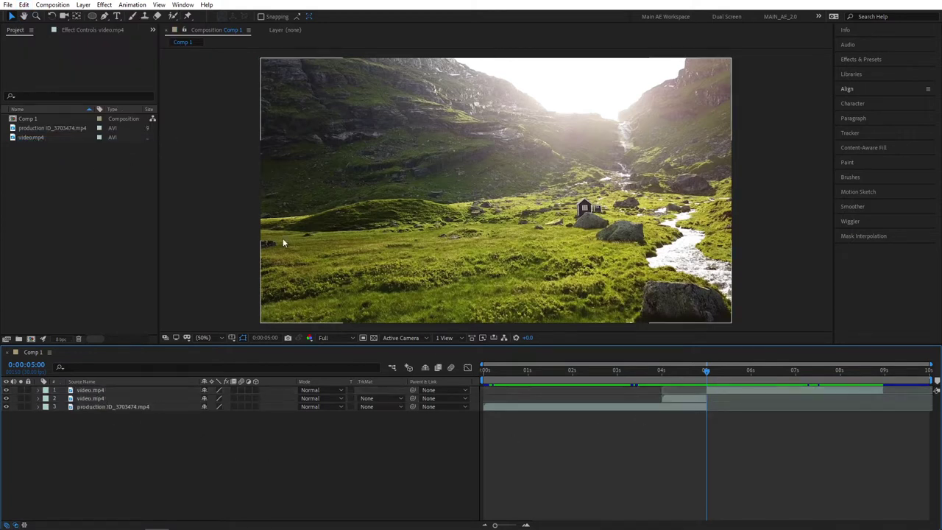
- Choose the Ellipse tool with a solid white fill and no stroke
click(90, 16)
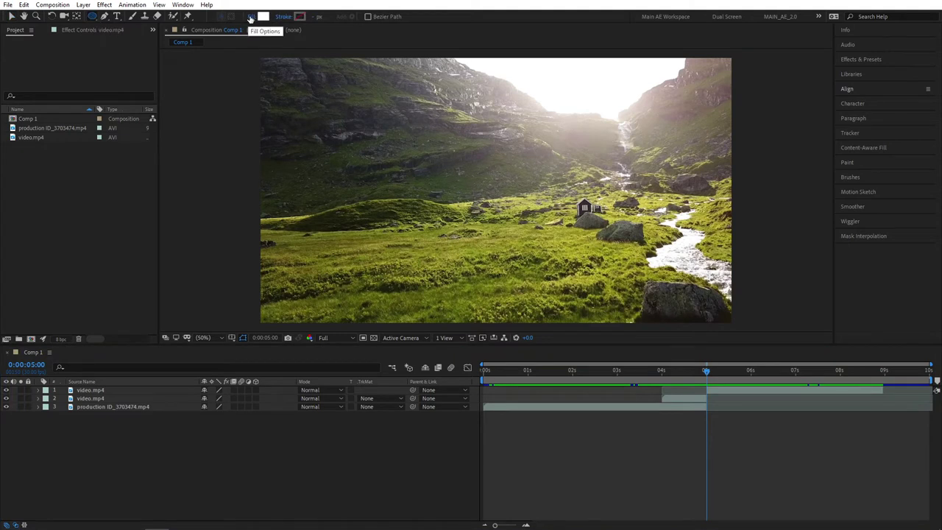
click(251, 16)
click(406, 77)
click(420, 128)
click(284, 17)
click(401, 73)
click(420, 128)
- Draw a white circle at the frame centre and set viewer magnification to 25%
drag(496, 192, 558, 132)
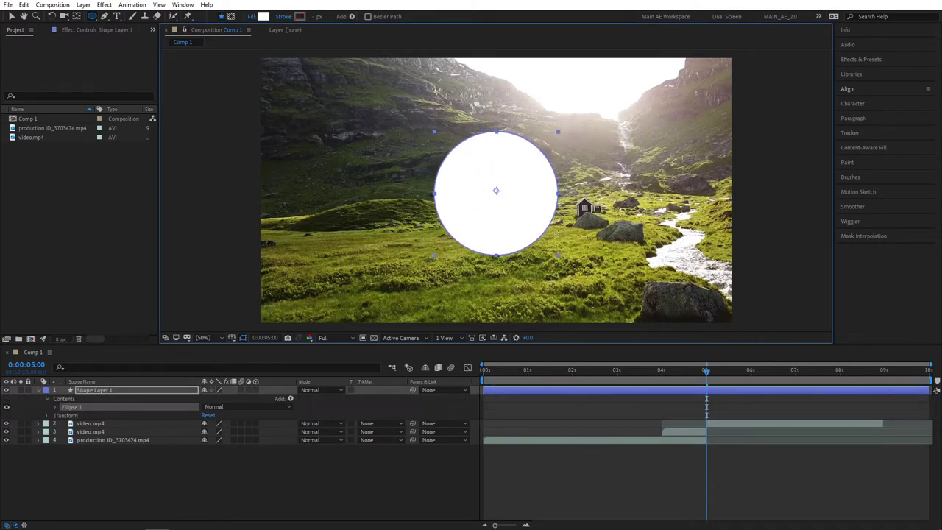
click(206, 337)
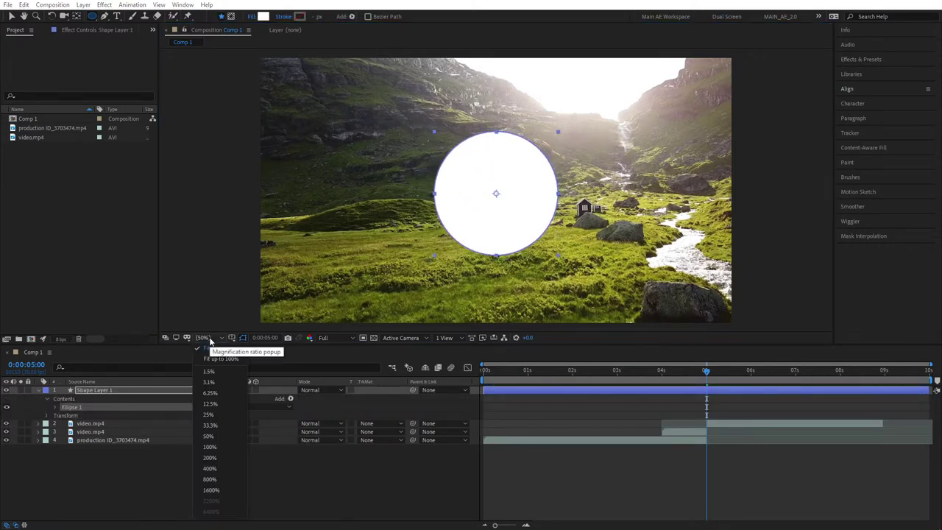
click(210, 415)
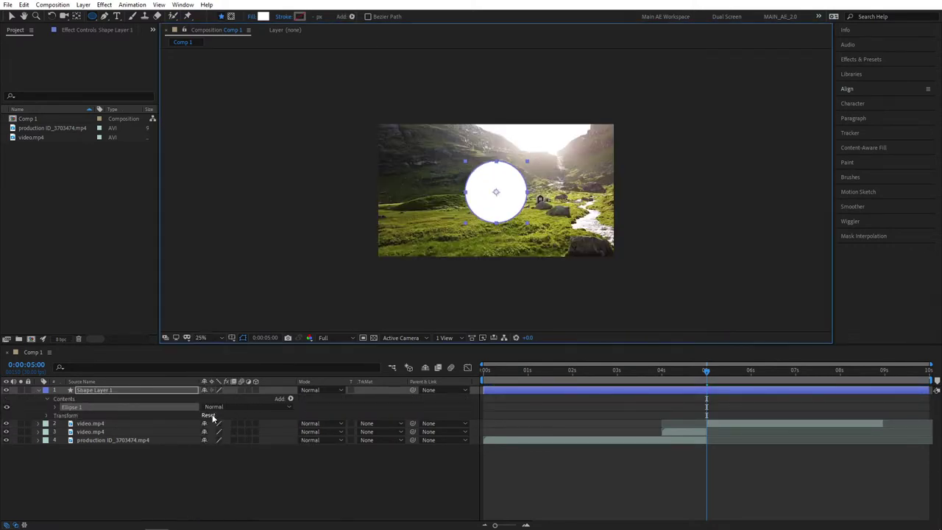
click(215, 499)
- Move Shape Layer 1 below the top video.mp4 layer and trim it to run from 4:00 to 5:00
drag(99, 390, 98, 431)
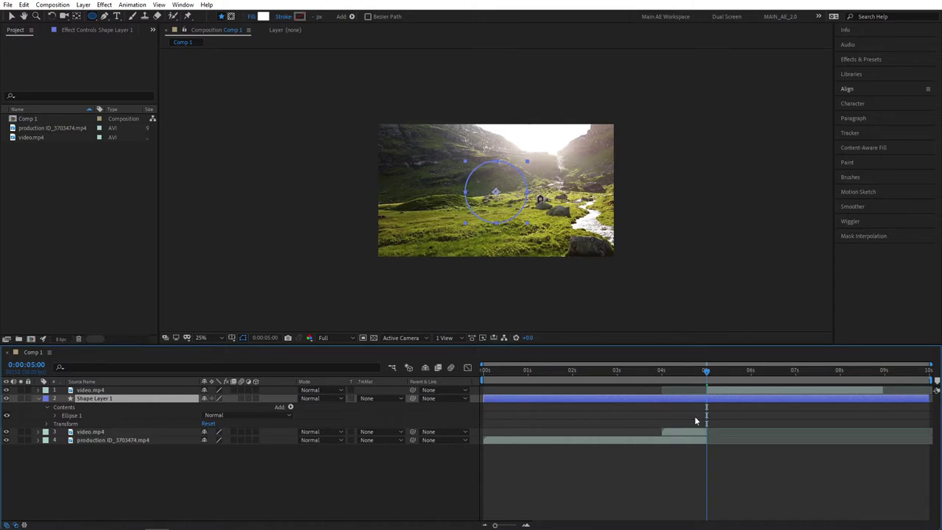
click(664, 376)
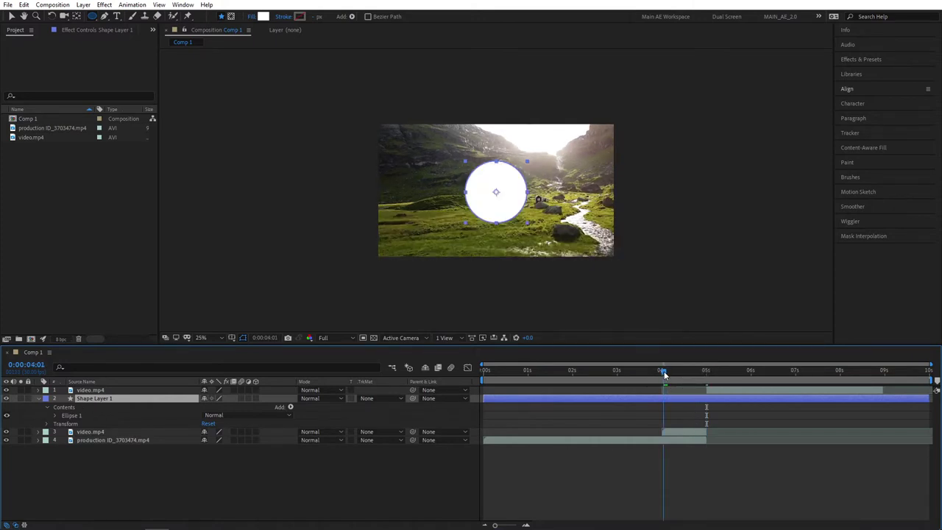
drag(665, 375, 661, 376)
mouse_move(498, 398)
mouse_down()
mouse_move(663, 398)
mouse_move(707, 376)
mouse_up()
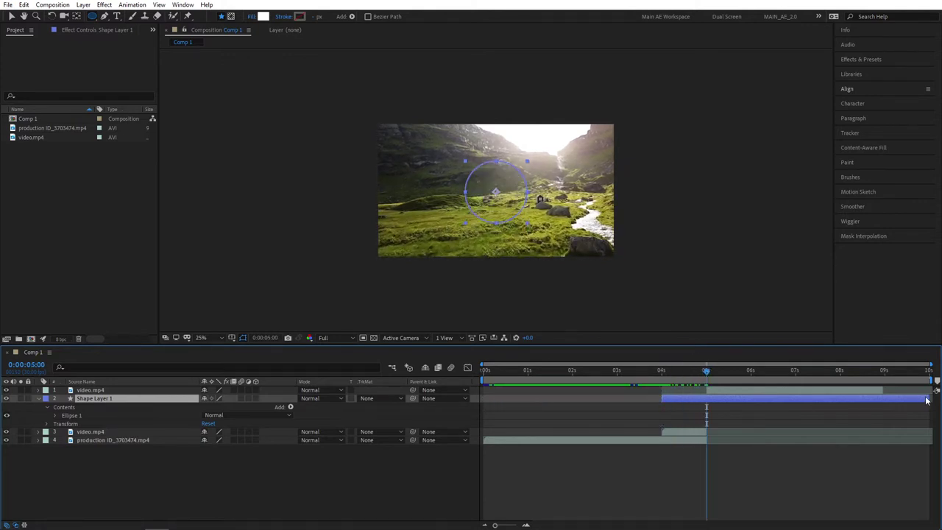
mouse_move(902, 398)
mouse_down()
mouse_move(707, 398)
mouse_move(704, 373)
mouse_move(676, 373)
mouse_up()
click(624, 462)
click(688, 400)
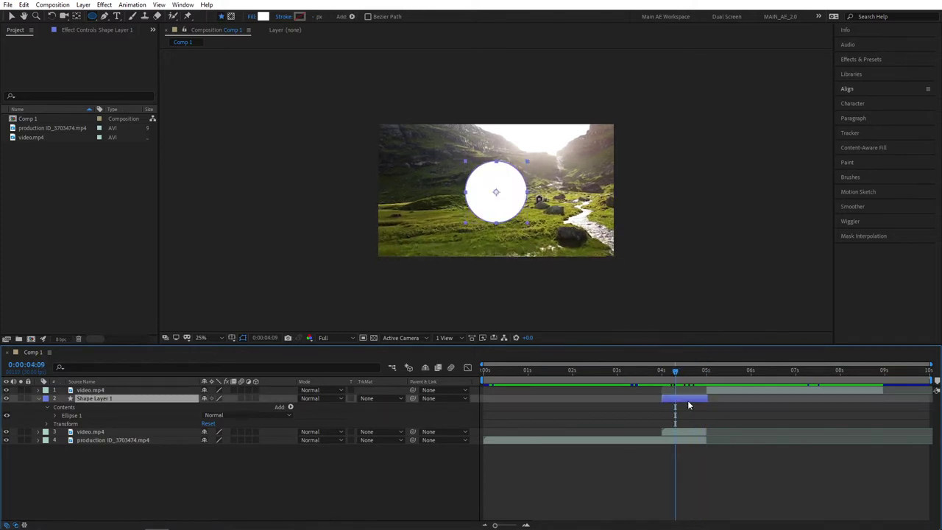
- At 4 seconds, move the circle off-frame lower right and keyframe its Position and Scale
key(p)
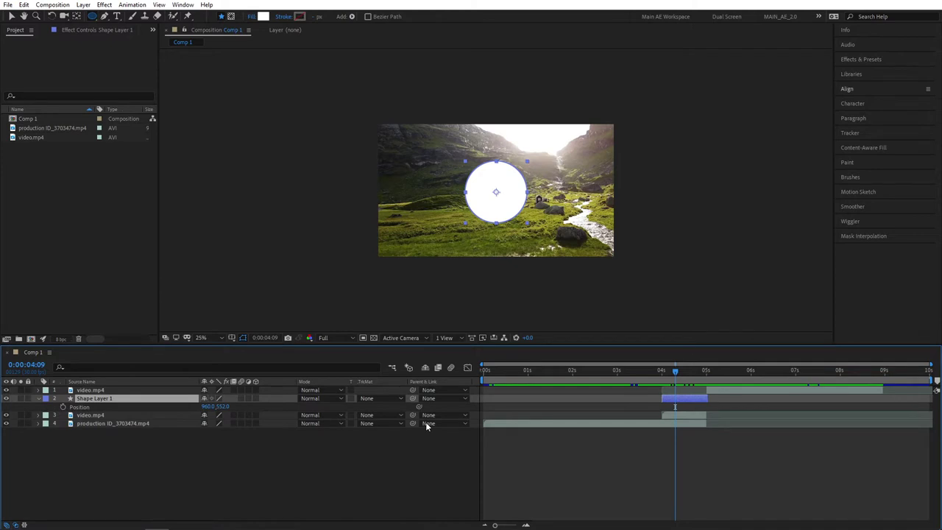
key(shift+s)
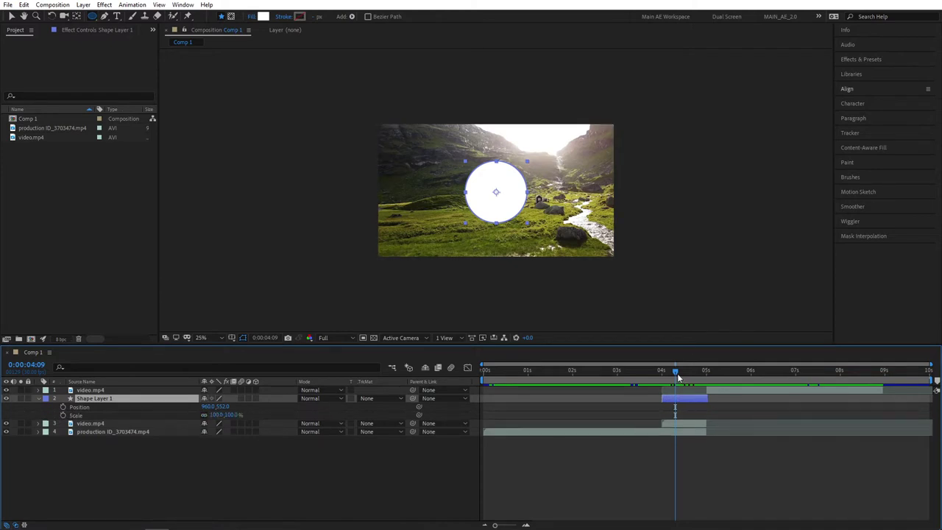
key(i)
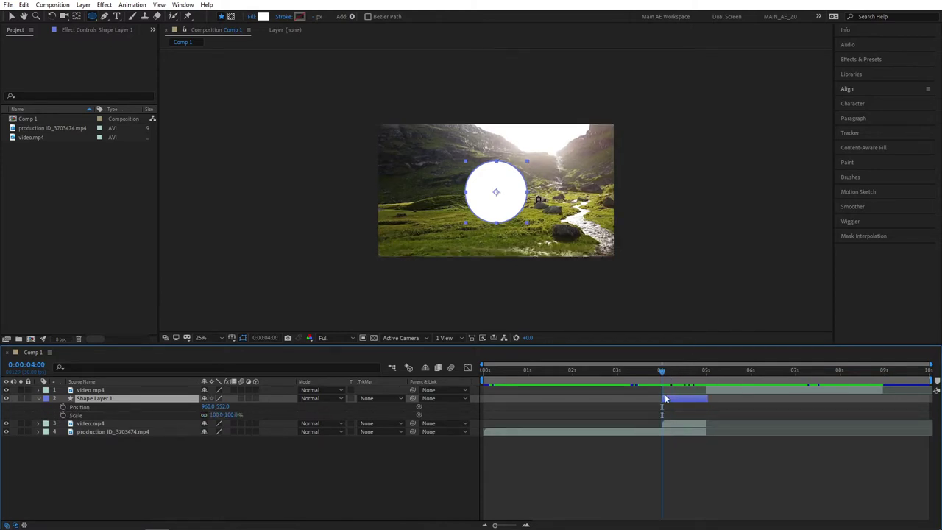
click(11, 16)
drag(496, 194, 647, 289)
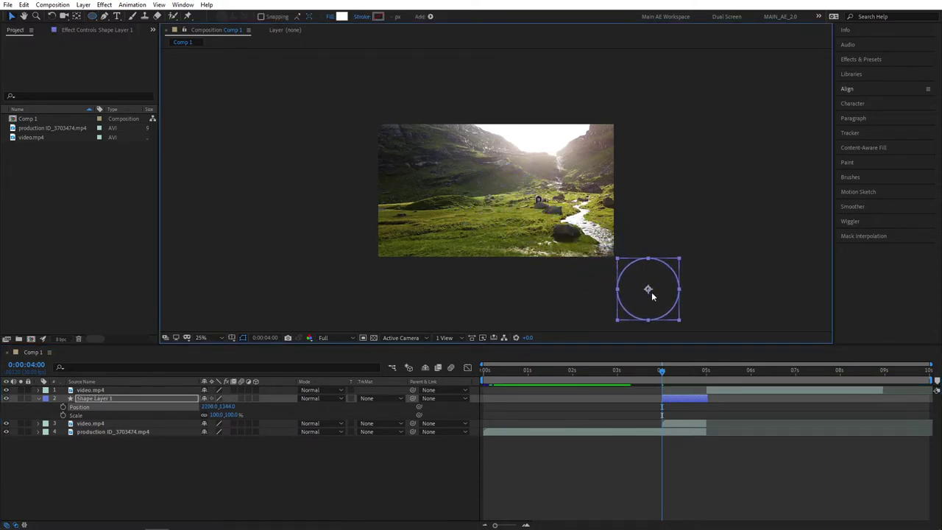
click(64, 406)
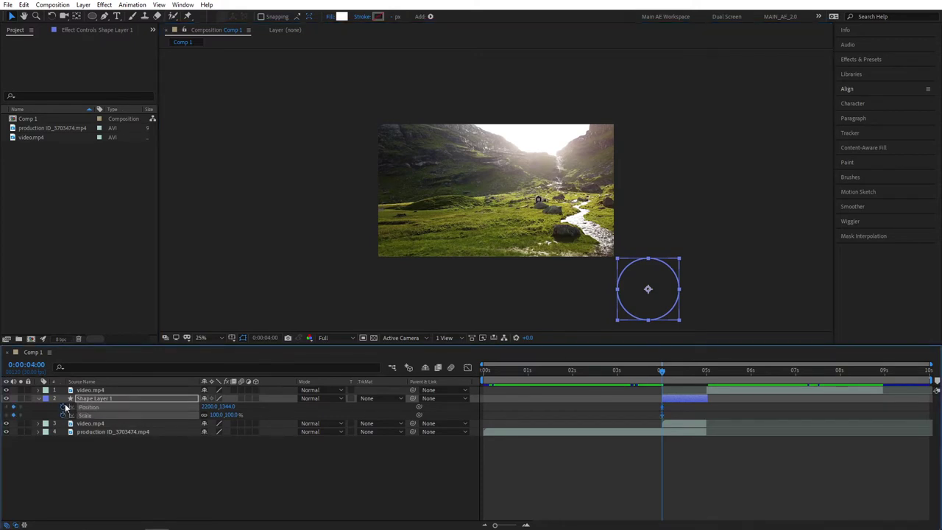
- At 5 seconds, centre the circle and scale it to about 500%, then preview
drag(669, 373, 708, 379)
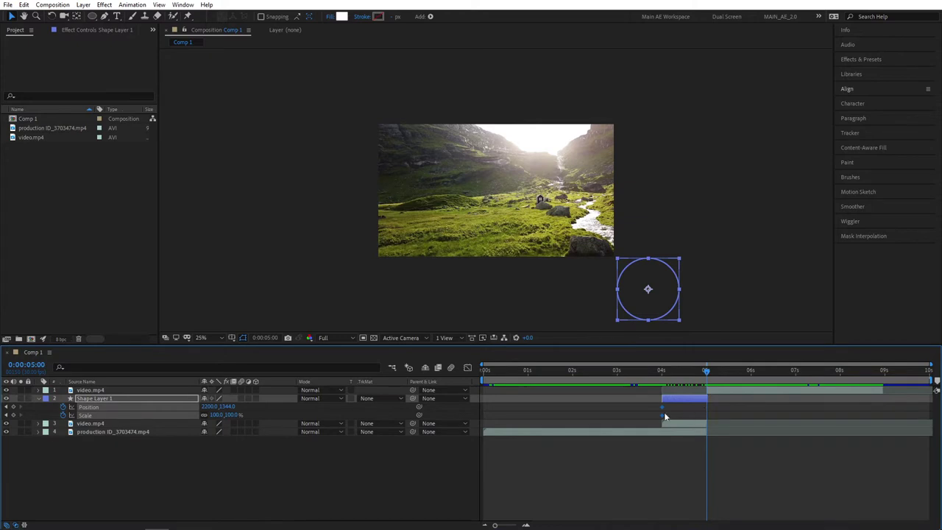
drag(646, 286, 503, 197)
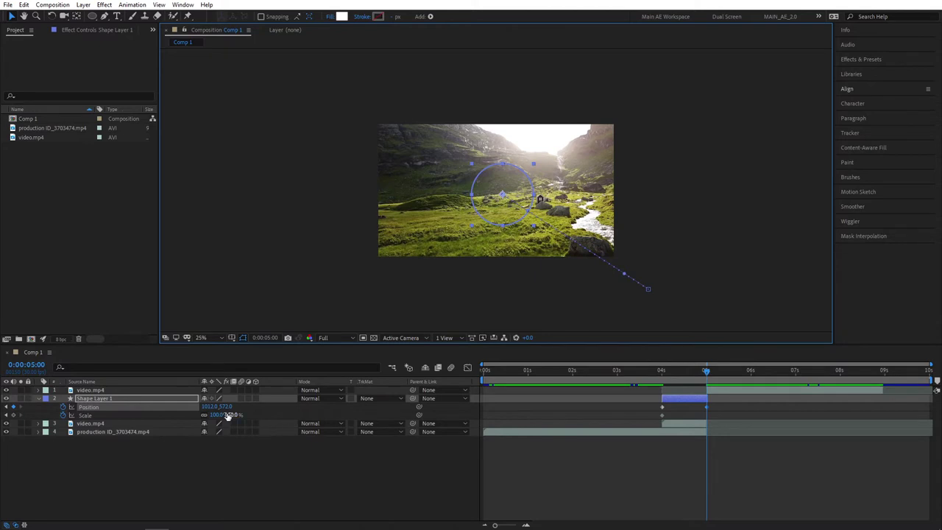
drag(228, 414, 436, 424)
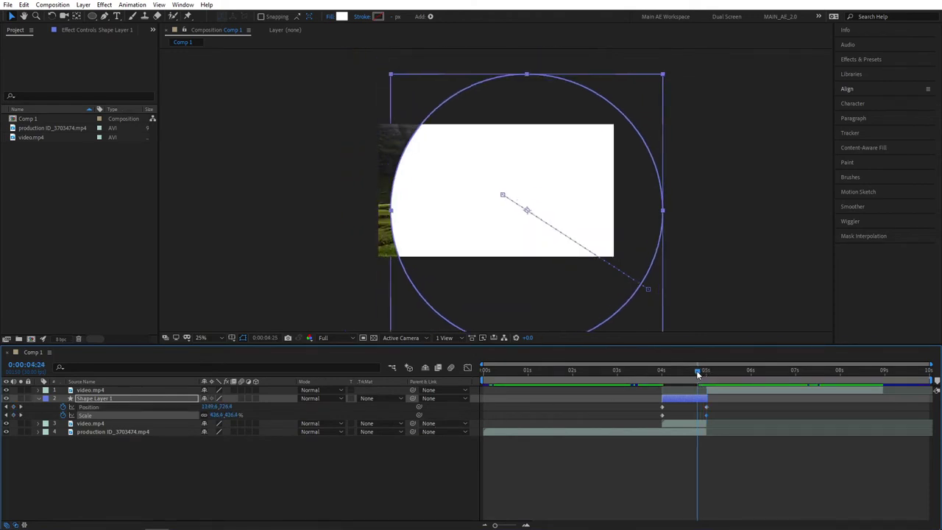
drag(706, 371, 644, 374)
key(space)
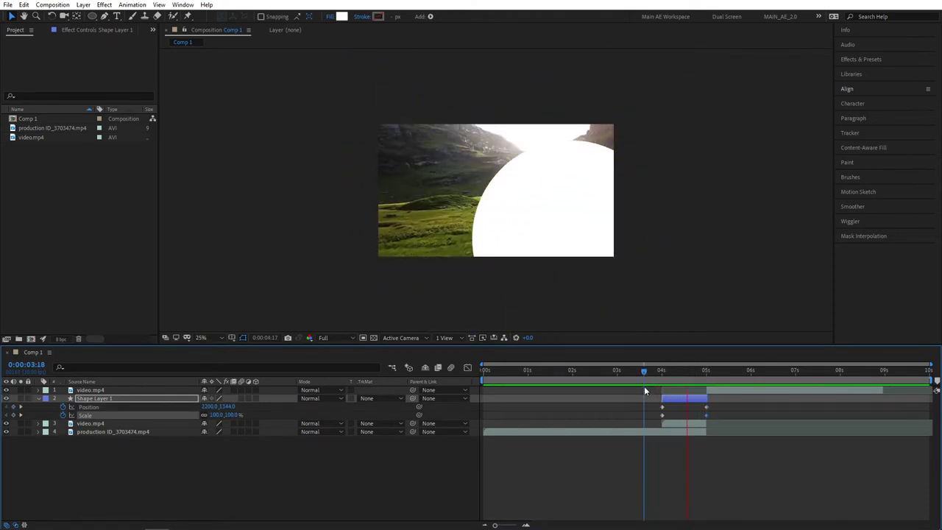
key(space)
- Apply Easy Ease (F9) to the circle's keyframes and replay the transition
drag(731, 404, 646, 417)
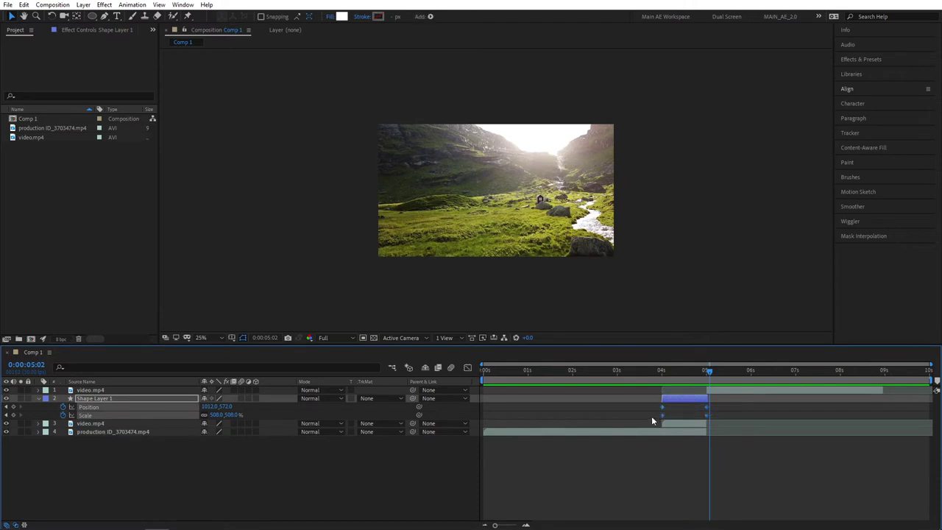
right_click(662, 409)
mouse_move(704, 401)
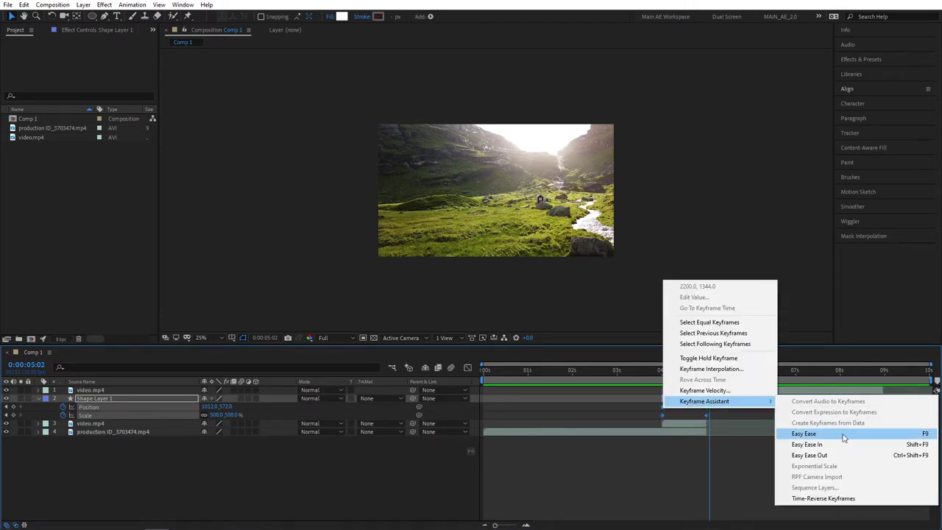
key(F9)
click(659, 369)
key(space)
click(649, 472)
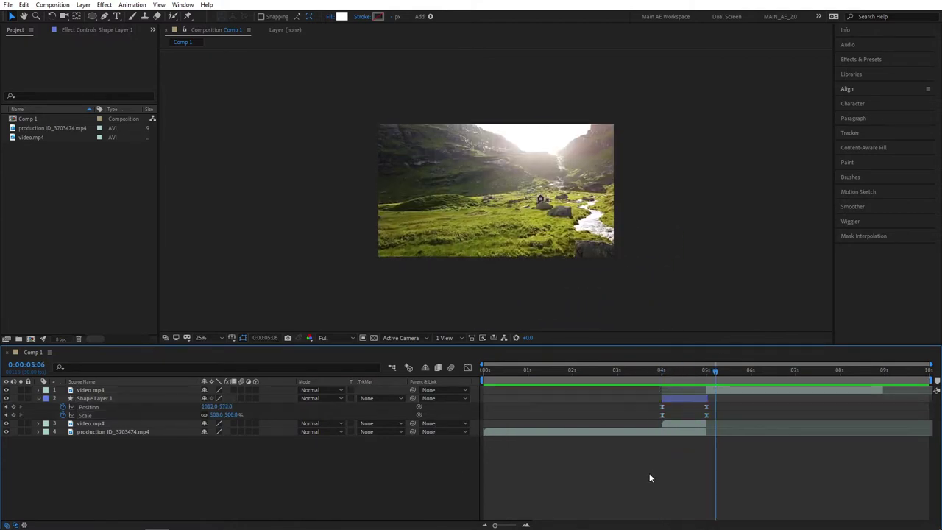
click(668, 370)
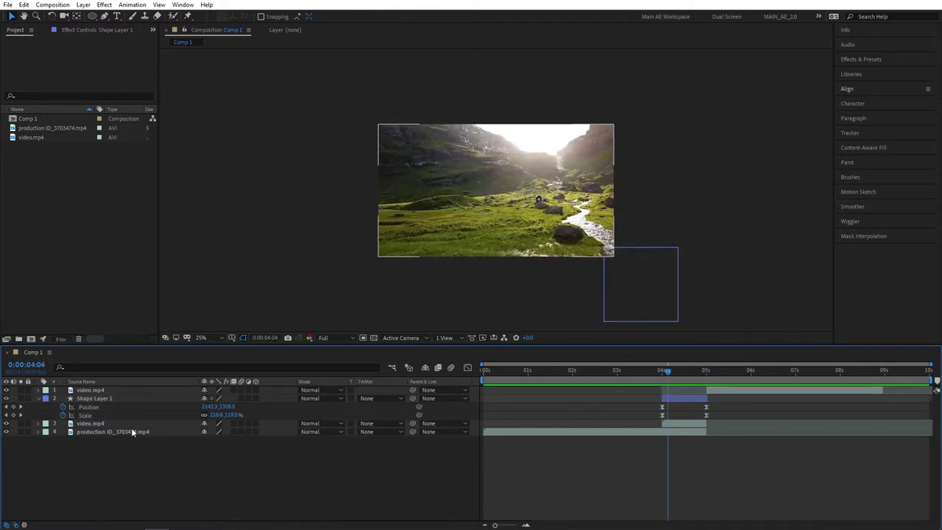
- Set video.mp4's Track Matte to Alpha Matte "Shape Layer 1" via the TrkMat column
click(92, 424)
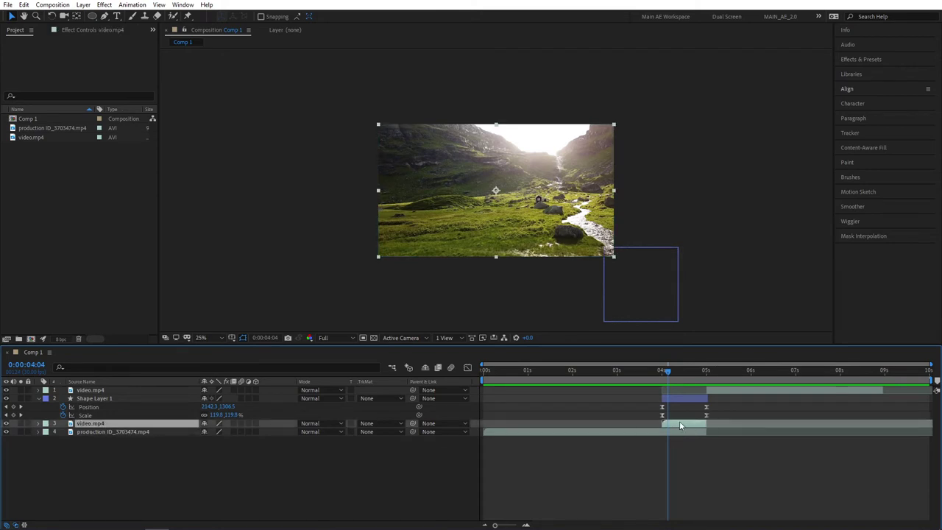
key(F4)
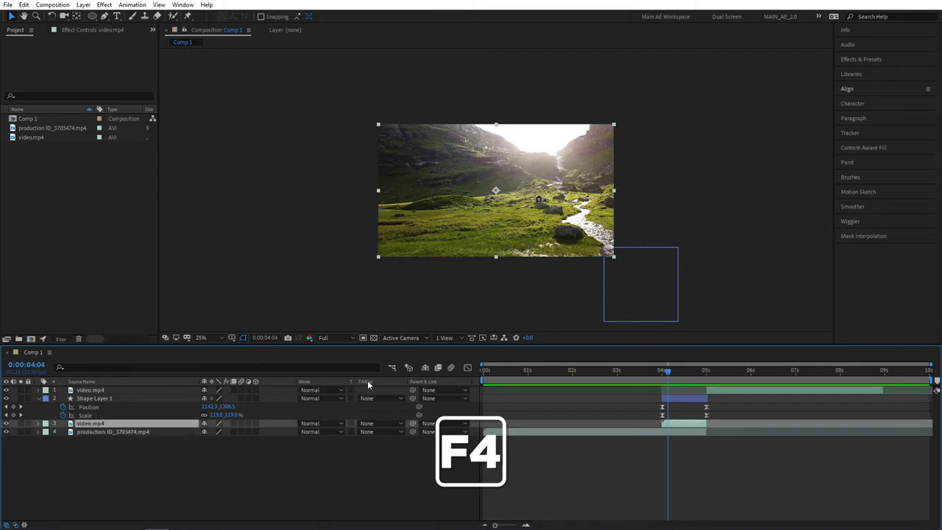
click(16, 525)
click(16, 525)
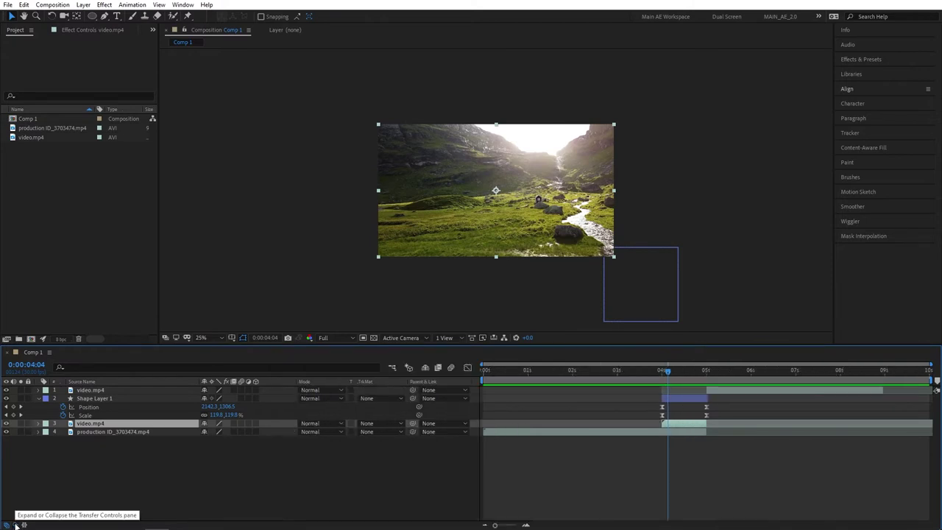
click(380, 423)
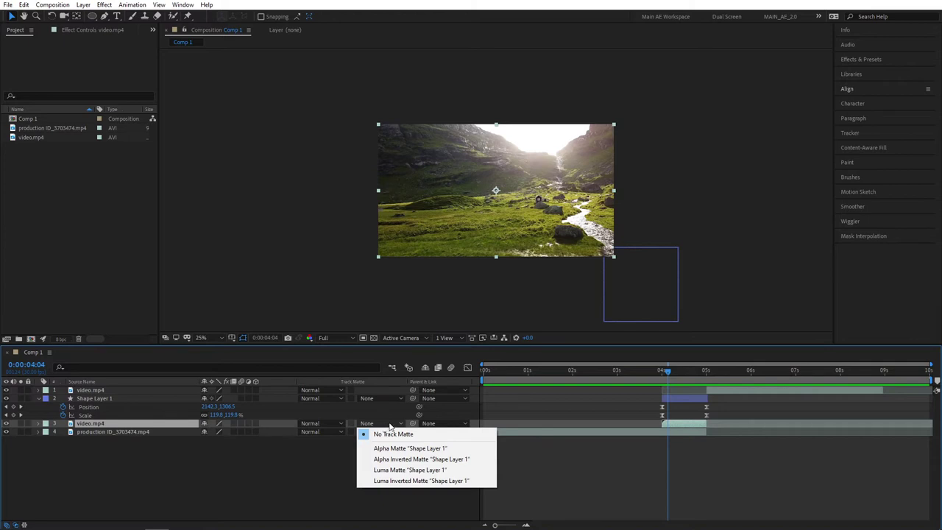
click(417, 449)
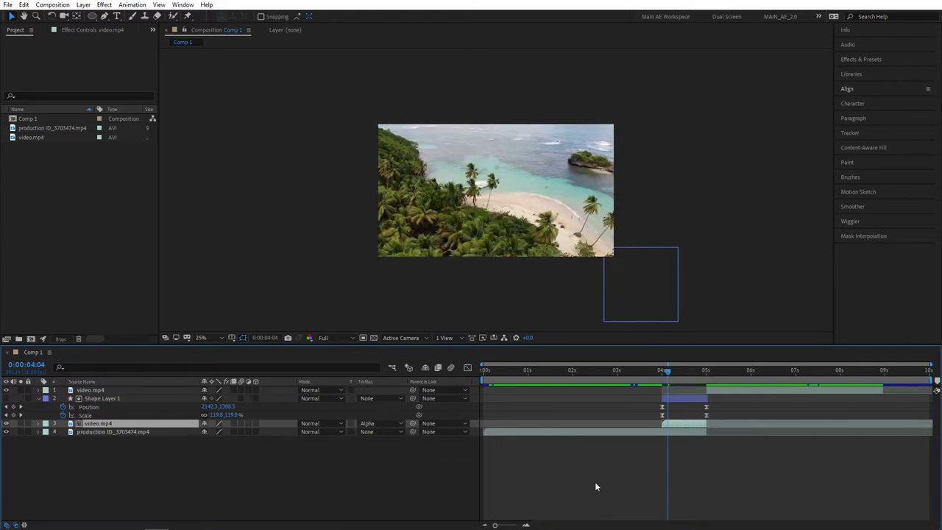
- Preview and scrub the circle reveal of the mountain clip over the beach clip
key(space)
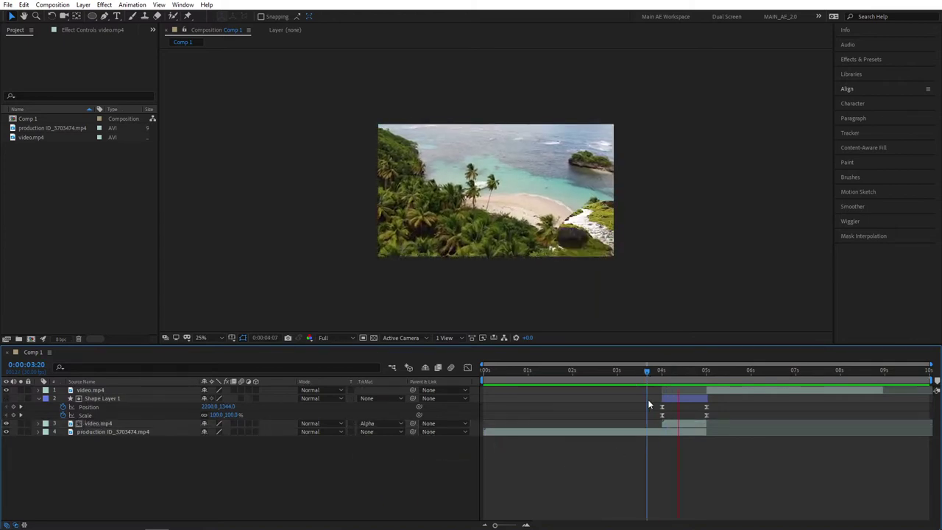
drag(696, 375, 652, 380)
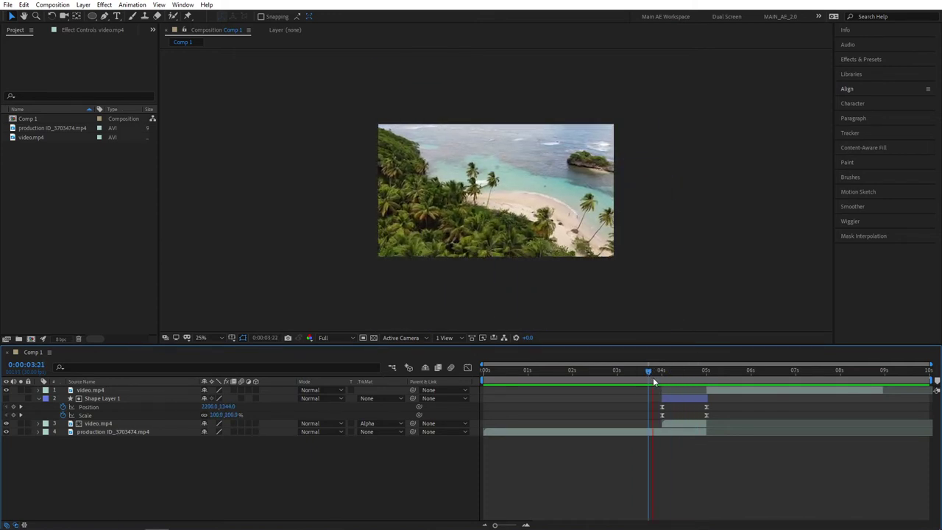
key(space)
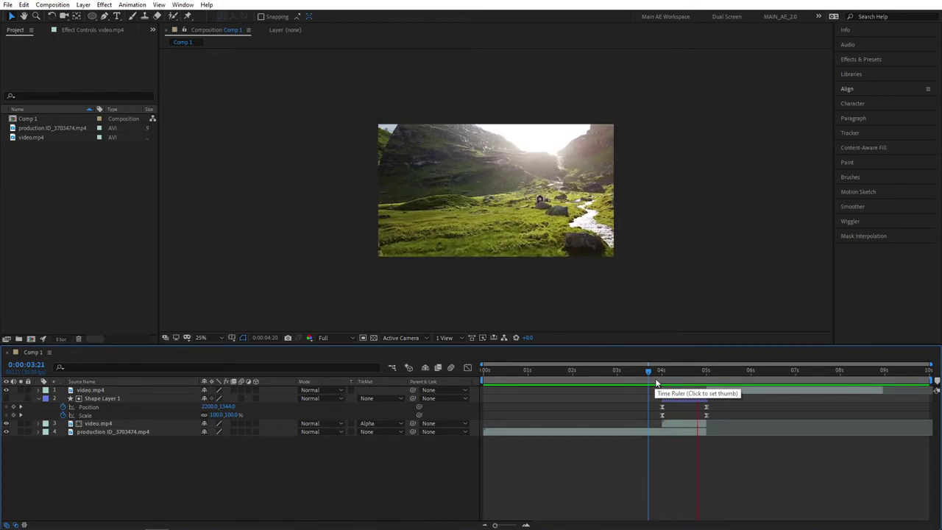
mouse_move(736, 375)
mouse_down()
mouse_move(677, 375)
mouse_move(685, 375)
mouse_up()
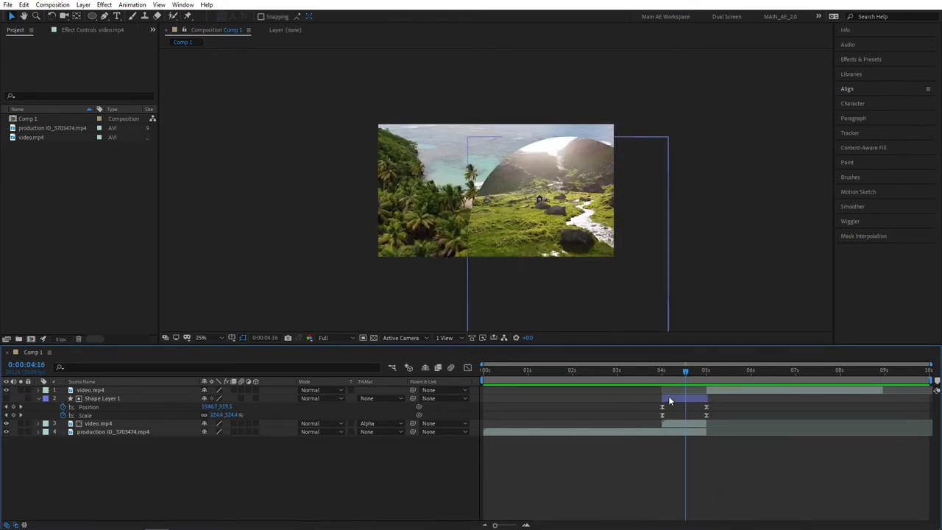
- Add a solid dark gray #595959 stroke to the circle on Shape Layer 1
click(670, 400)
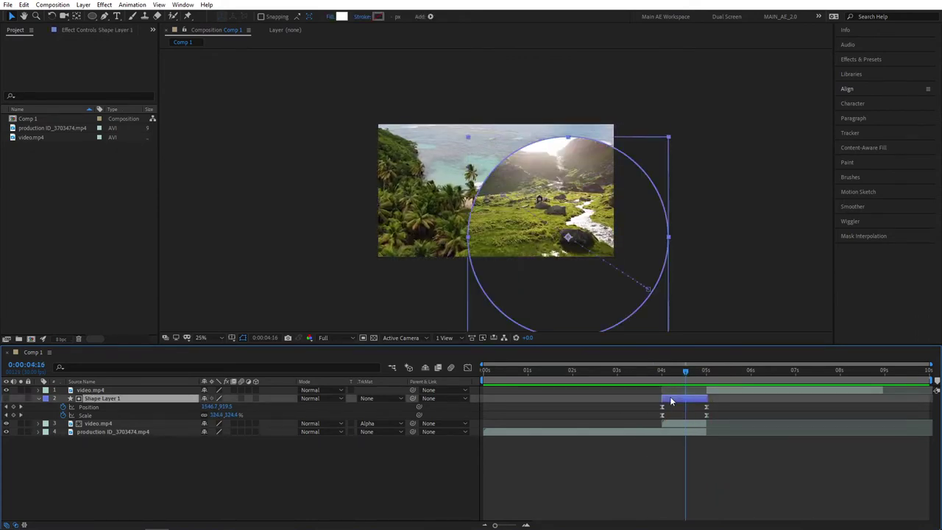
click(362, 16)
click(403, 73)
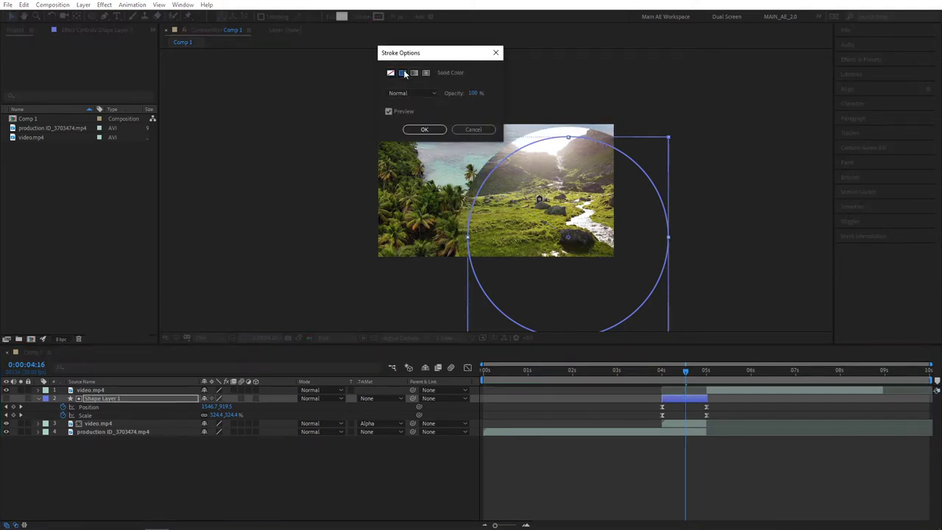
click(423, 128)
click(378, 16)
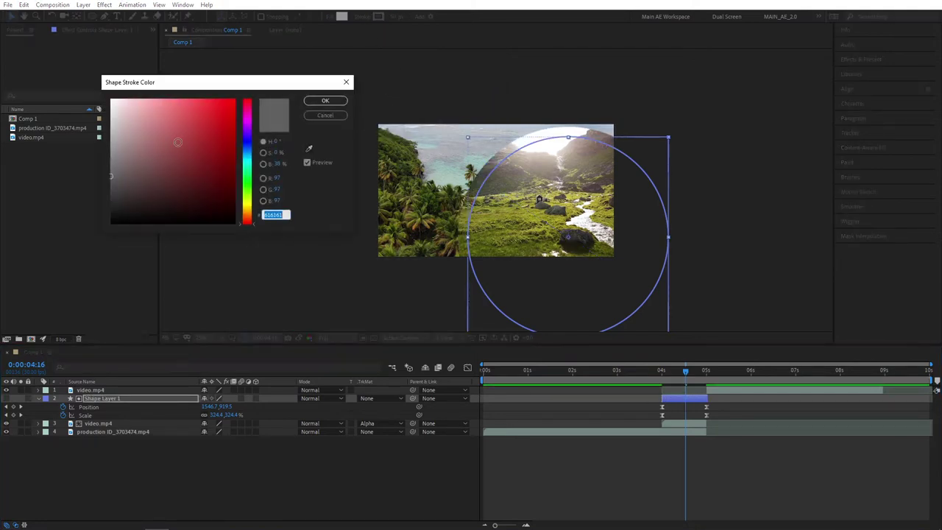
drag(141, 177, 101, 179)
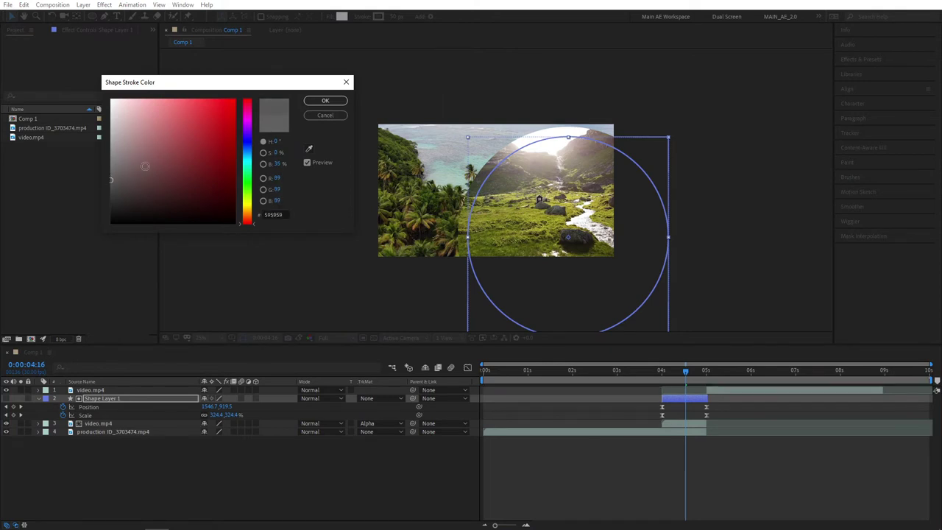
click(326, 100)
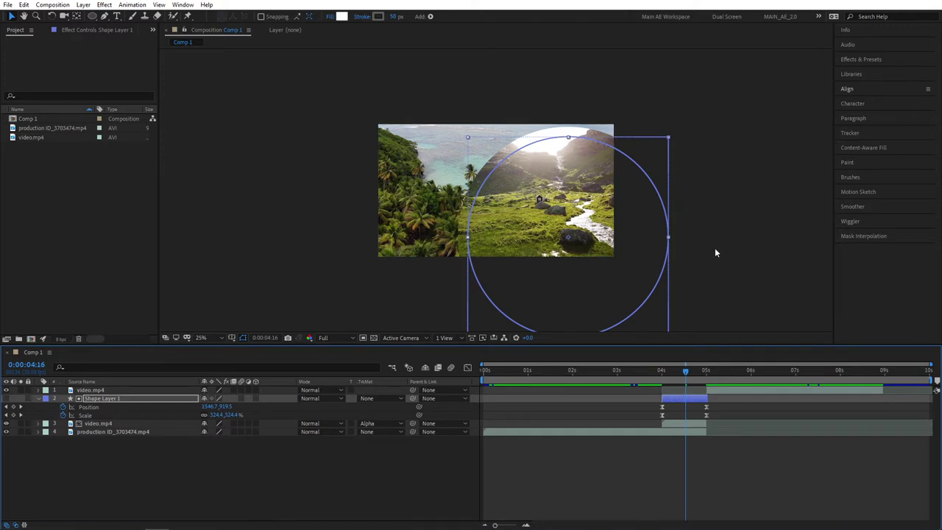
- Change video.mp4's Track Matte to Luma Matte "Shape Layer 1"
click(352, 492)
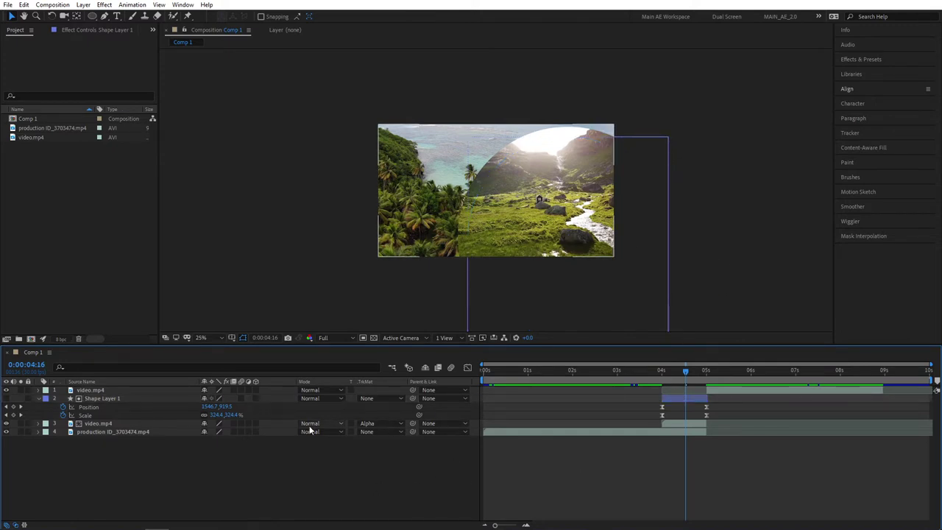
click(130, 424)
click(369, 424)
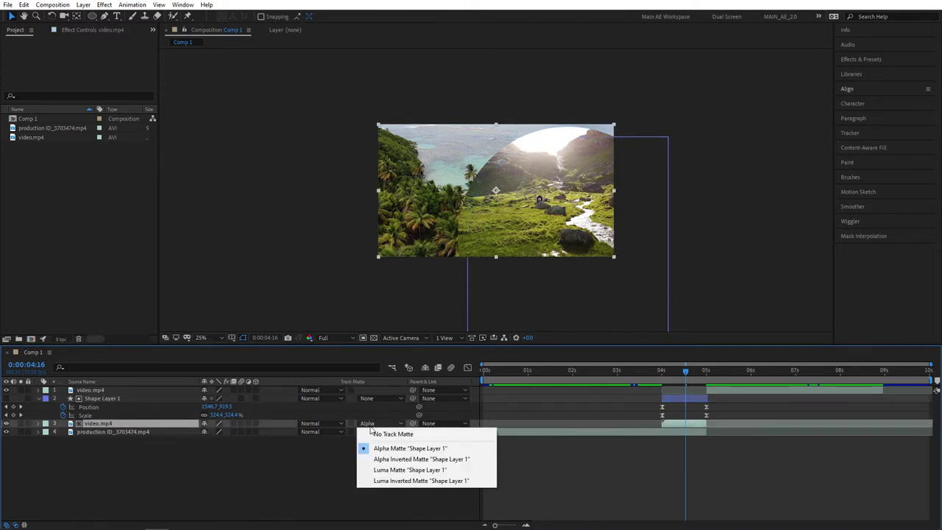
click(398, 471)
click(405, 500)
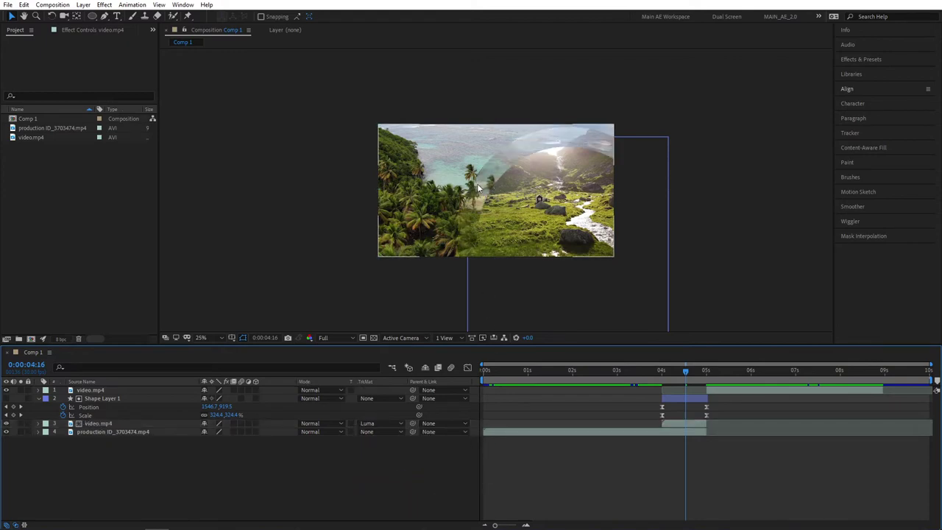
- Zoom in and pan to inspect the translucent gray ring edge, then fit the frame
scroll(482, 177, up, 2)
scroll(505, 162, up, 1)
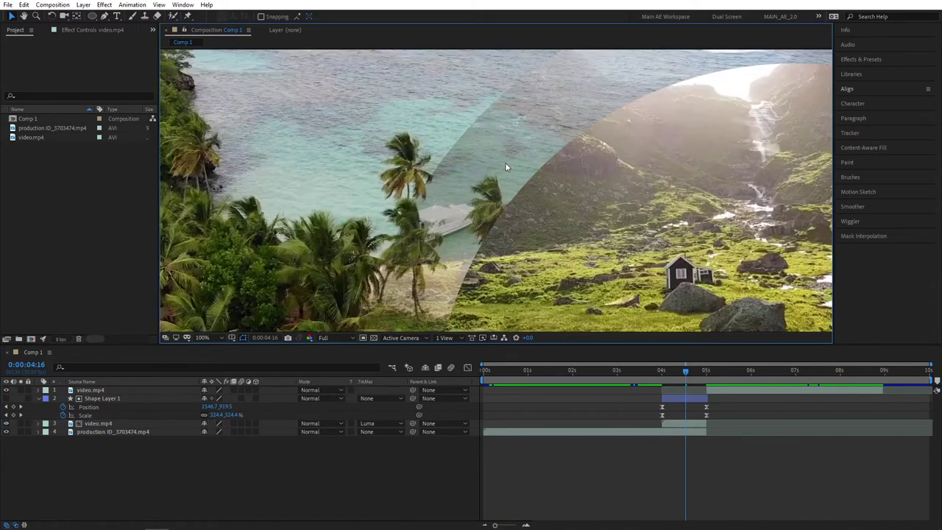
mouse_move(661, 106)
mouse_down()
mouse_move(410, 190)
mouse_move(493, 157)
mouse_up()
scroll(499, 175, down, 2)
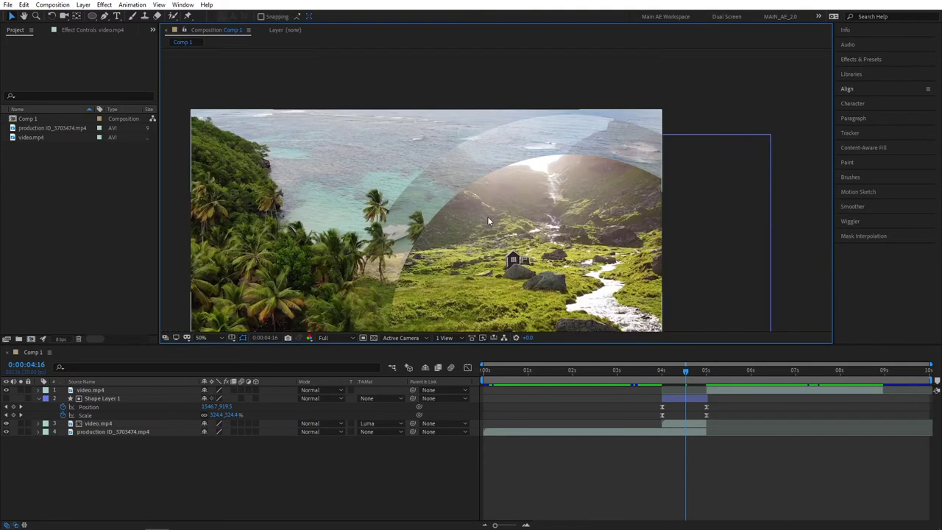
key(shift+slash)
- Play and scrub the luma matte transition around 4 seconds
click(645, 370)
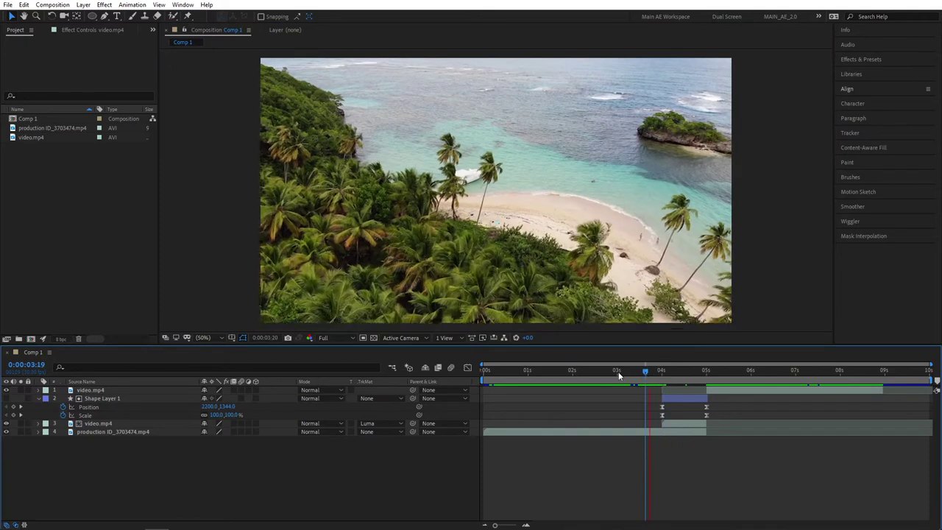
key(space)
click(691, 377)
mouse_move(690, 376)
mouse_down()
mouse_move(701, 376)
mouse_move(642, 377)
mouse_up()
key(space)
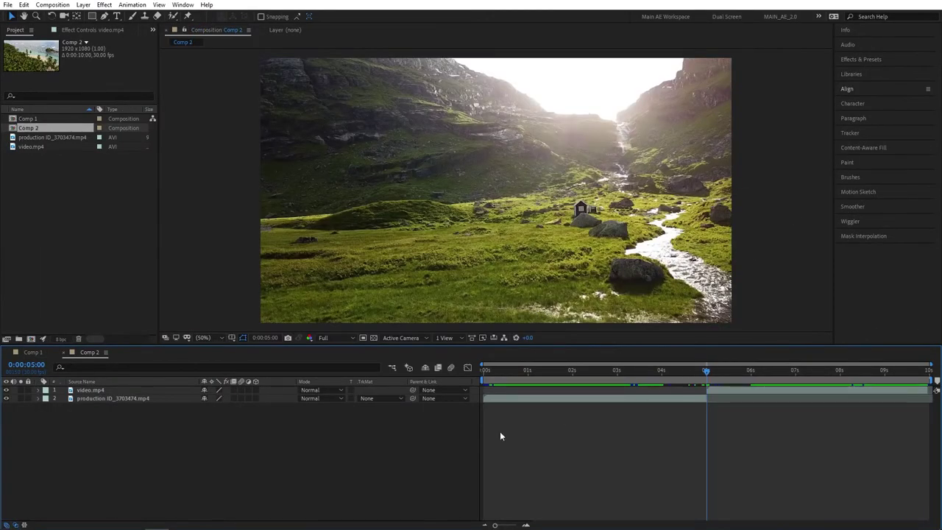
- Drag Comp 2's video.mp4 to begin at 04s and split it at 05s with Split Layer
drag(708, 373, 662, 372)
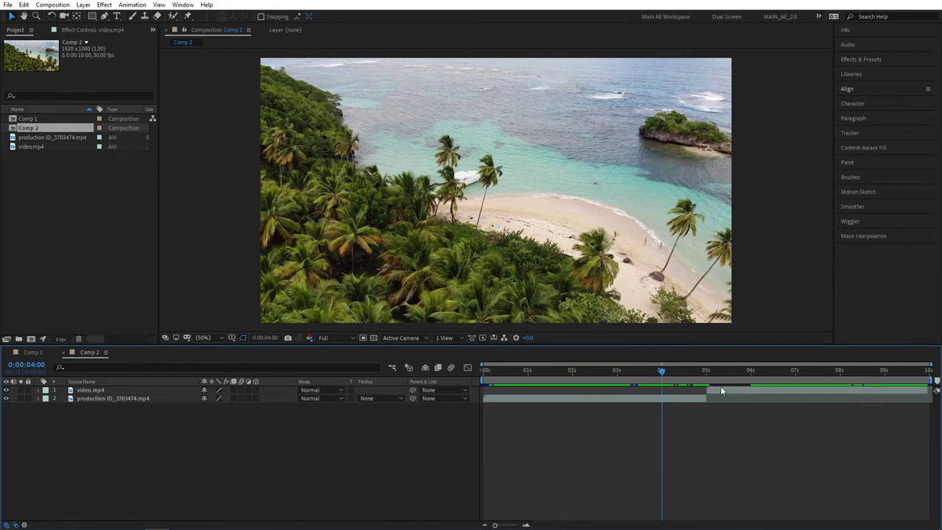
mouse_move(722, 391)
mouse_down()
mouse_move(677, 391)
mouse_move(706, 374)
mouse_up()
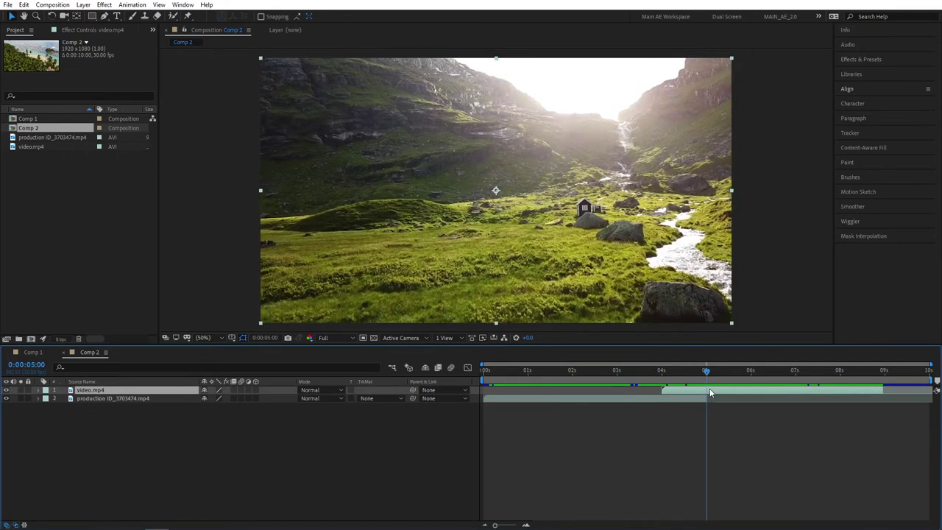
right_click(710, 392)
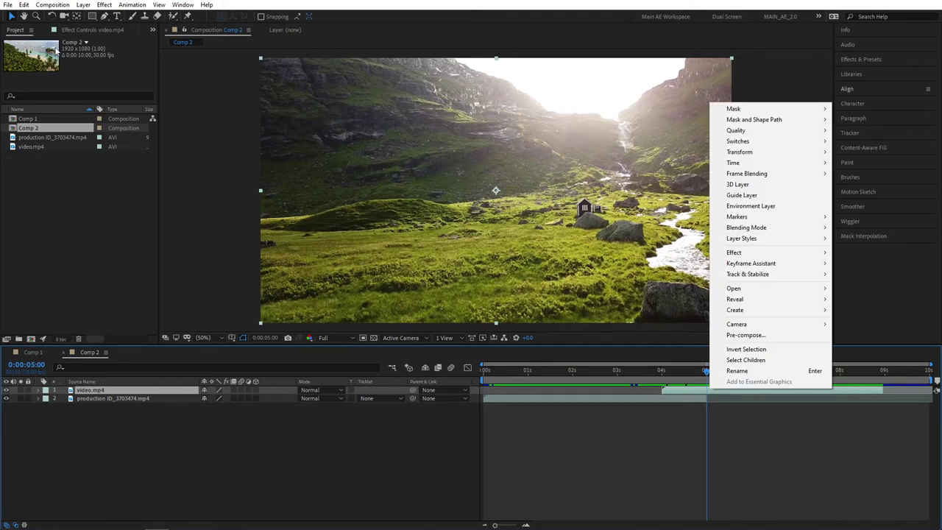
click(23, 5)
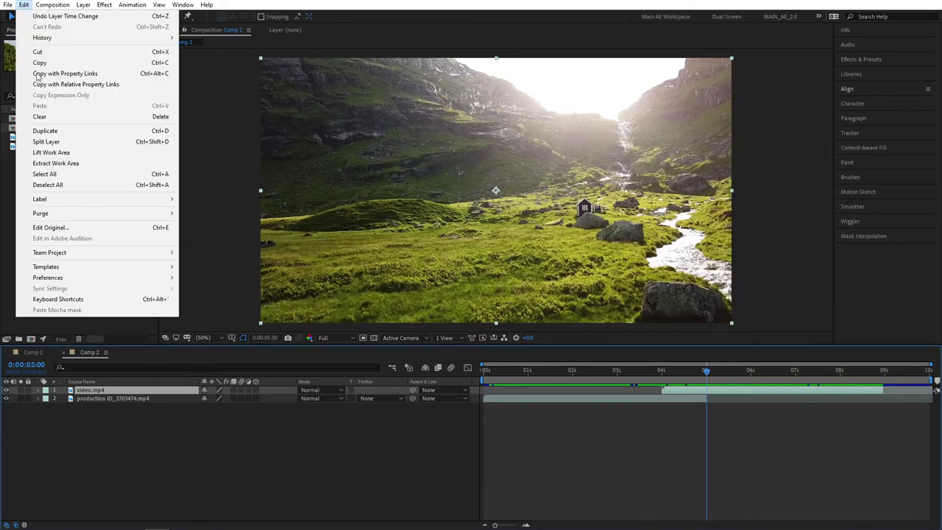
click(37, 142)
- Select the Rectangle tool and set viewer magnification to 25%
click(229, 476)
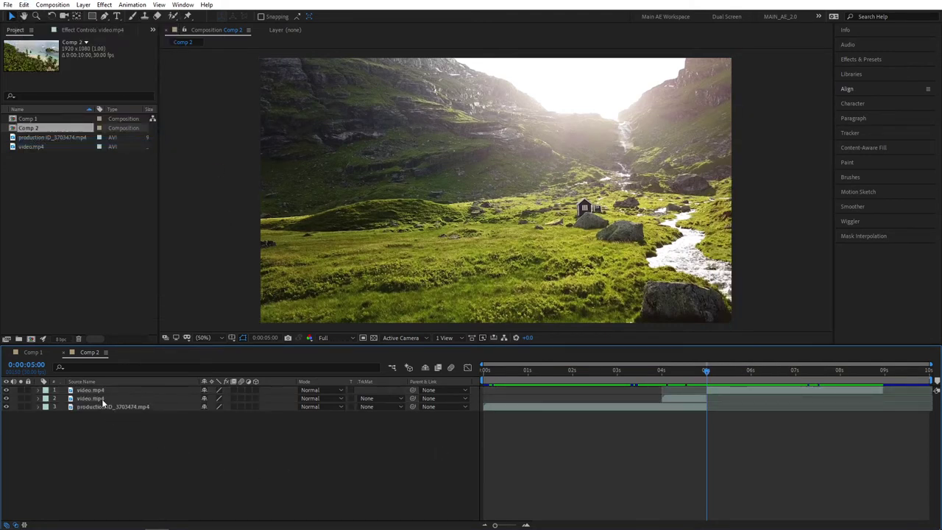
click(92, 16)
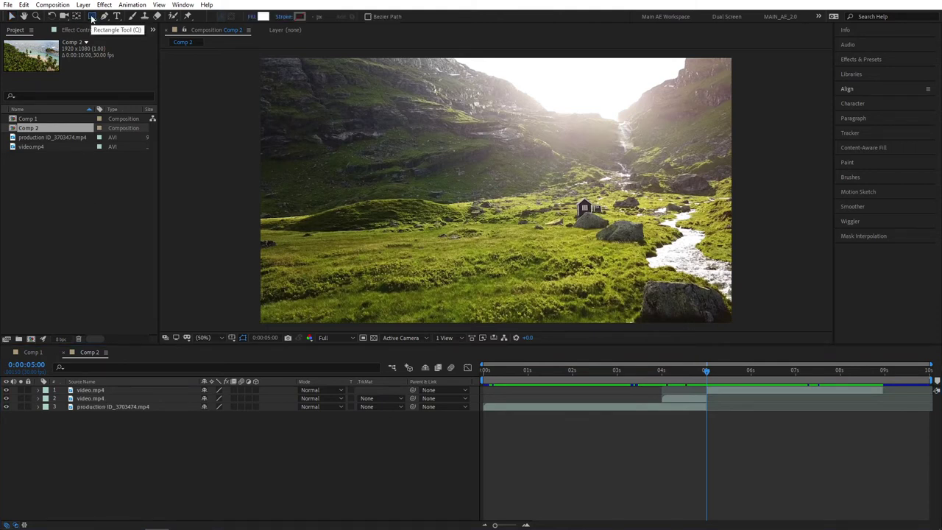
click(207, 340)
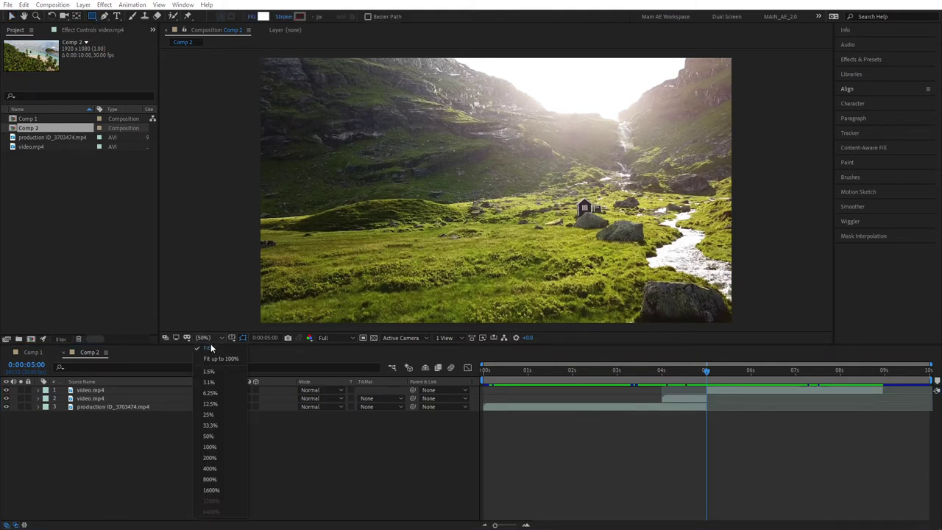
click(217, 413)
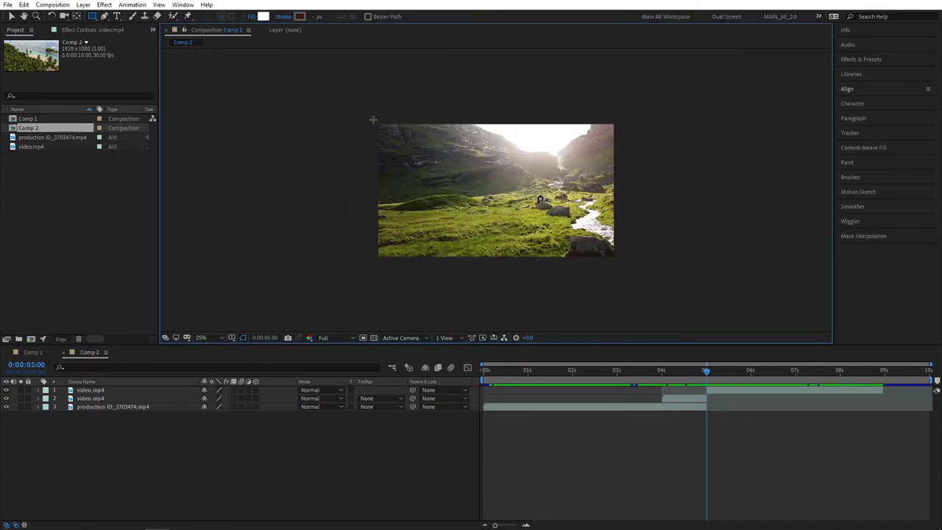
- Draw two white rectangles covering the top and bottom halves of the frame
drag(364, 115, 629, 192)
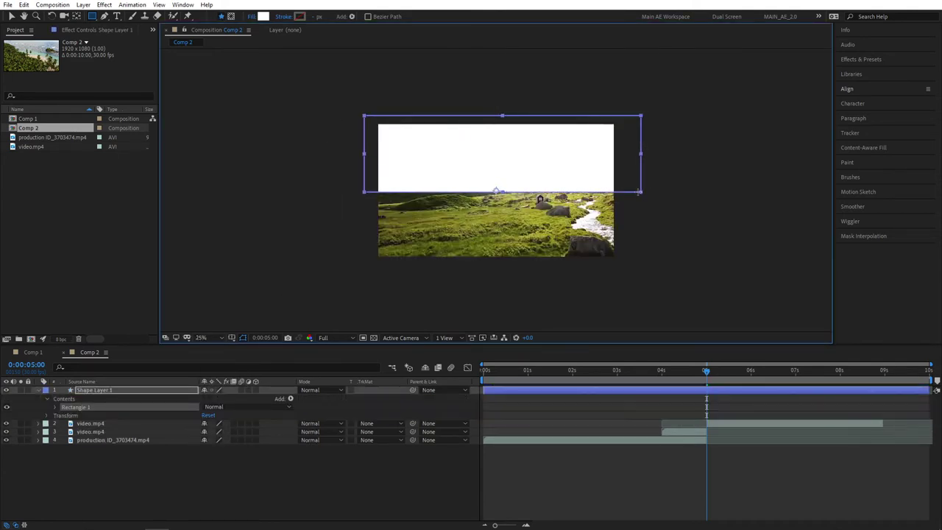
drag(629, 192, 626, 194)
drag(356, 192, 632, 261)
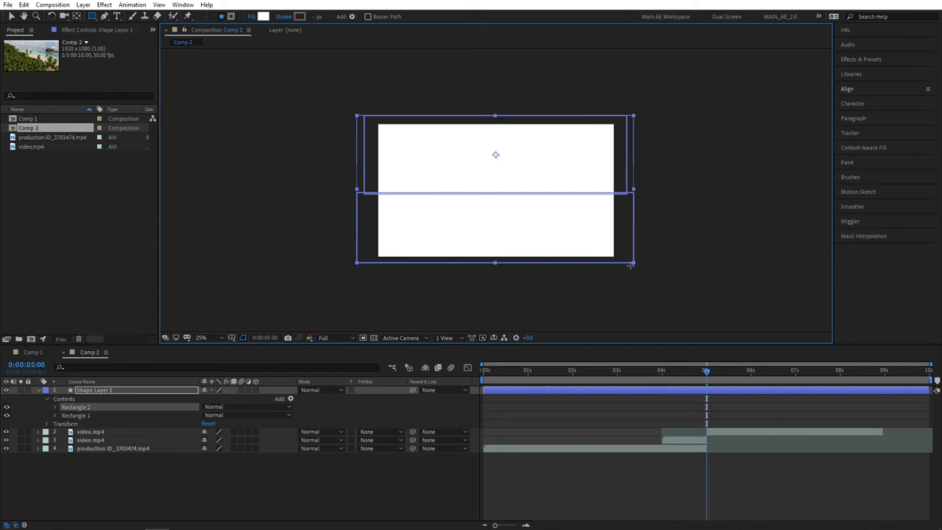
- Expand Rectangle 2's Transform and set a Position keyframe at 5 seconds
click(56, 408)
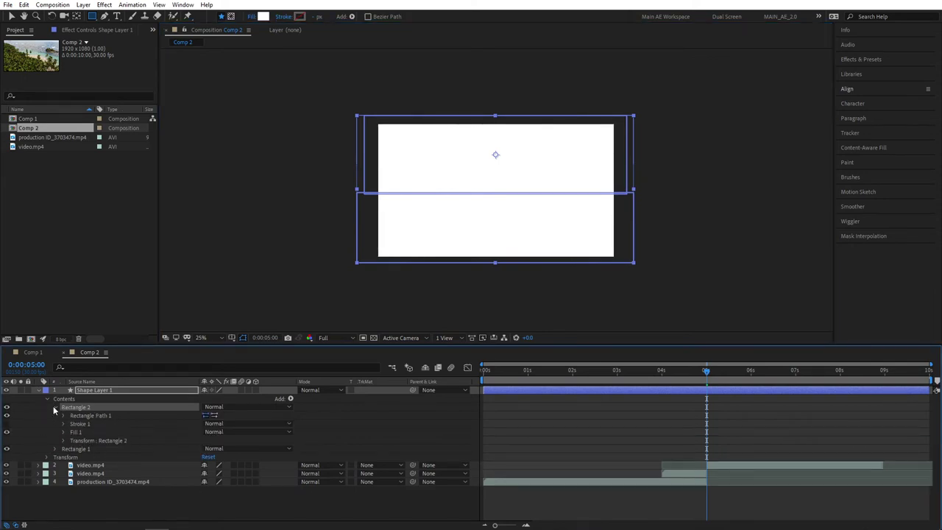
click(64, 440)
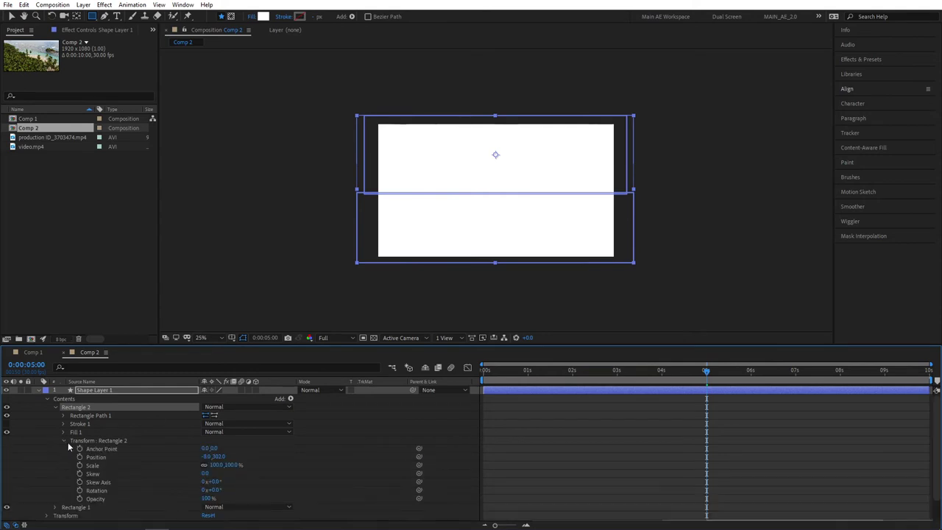
click(79, 458)
scroll(62, 490, down, 2)
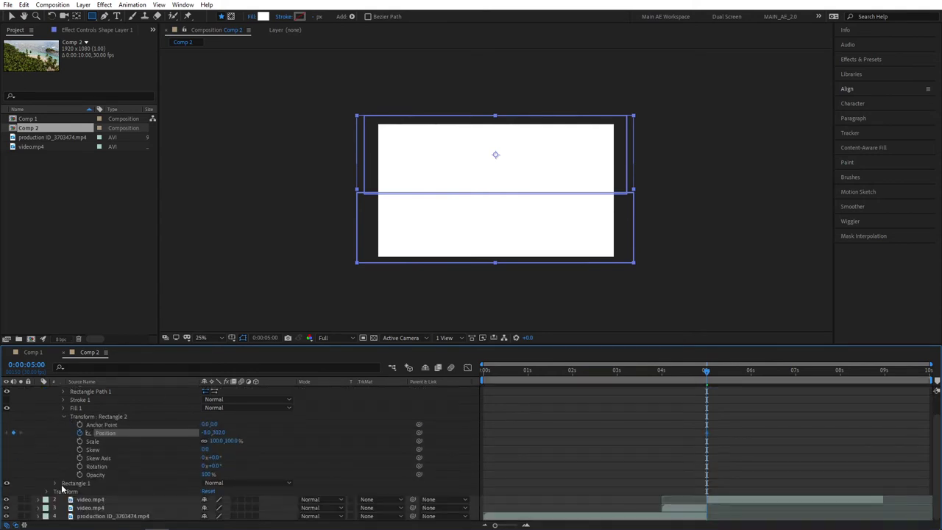
- Keyframe Rectangle 1's Position at 5 seconds and press U to show only keyframed properties
click(56, 483)
scroll(70, 488, down, 3)
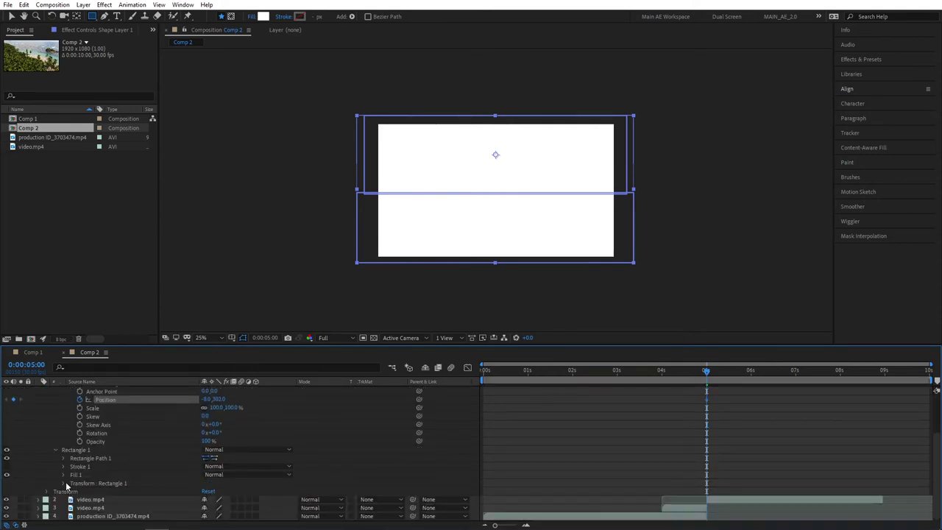
click(64, 483)
scroll(142, 479, down, 2)
scroll(117, 474, down, 2)
click(80, 449)
scroll(518, 426, up, 3)
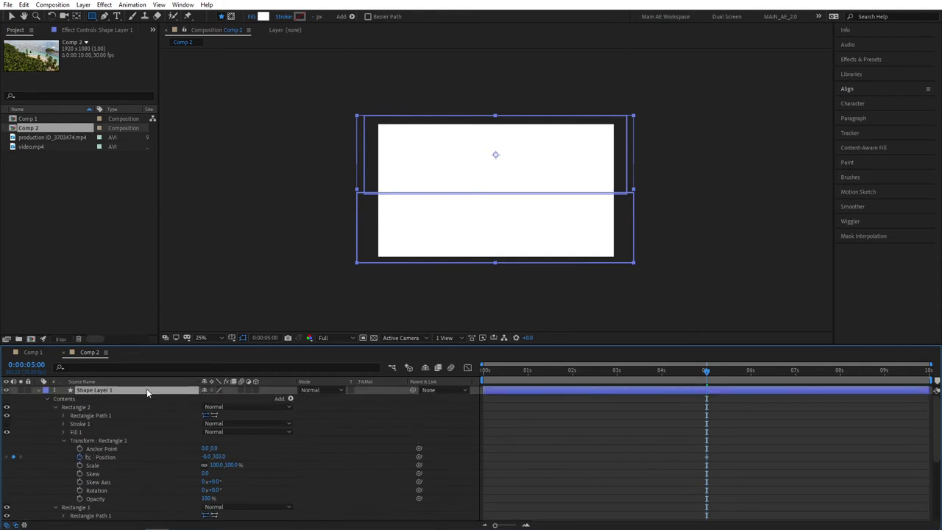
key(u)
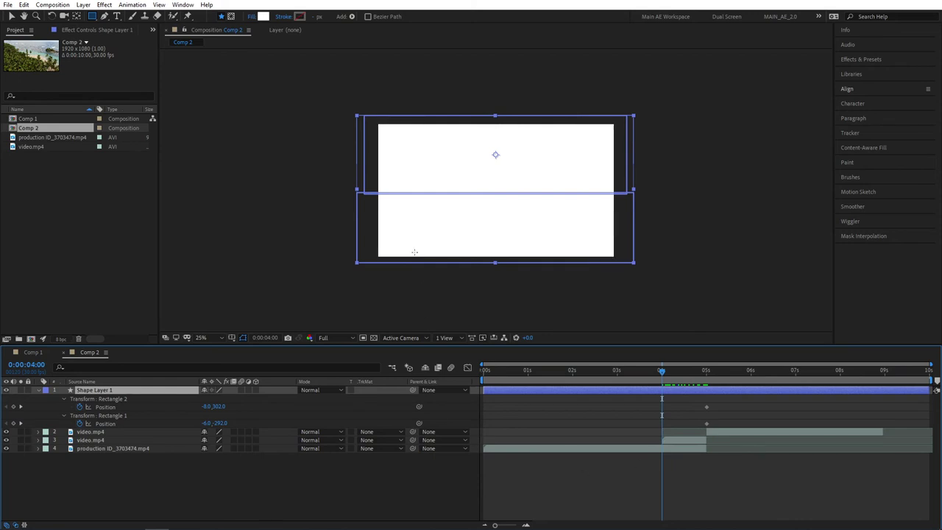
- At 0:00:04:00, set Rectangle 2 Position X to 2107 and Rectangle 1 to -2136
click(181, 427)
drag(203, 409, 324, 416)
click(291, 426)
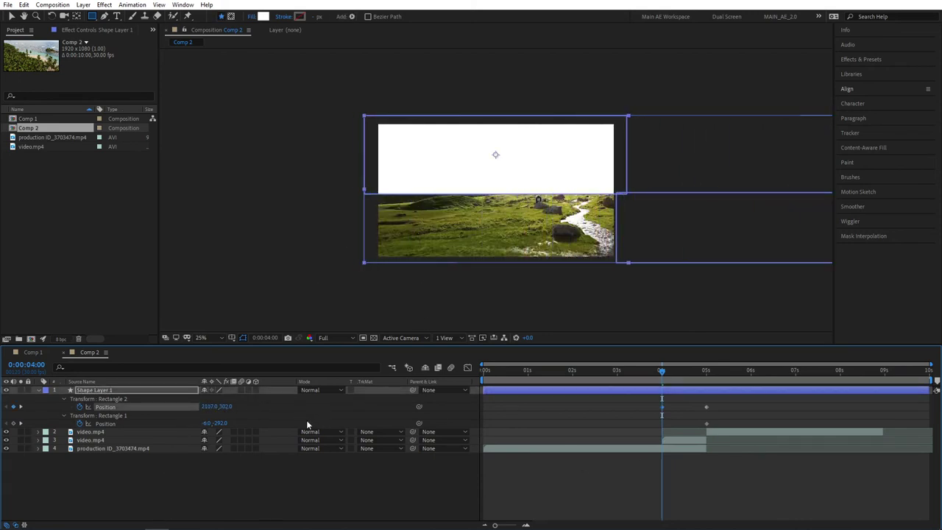
drag(206, 423, 103, 424)
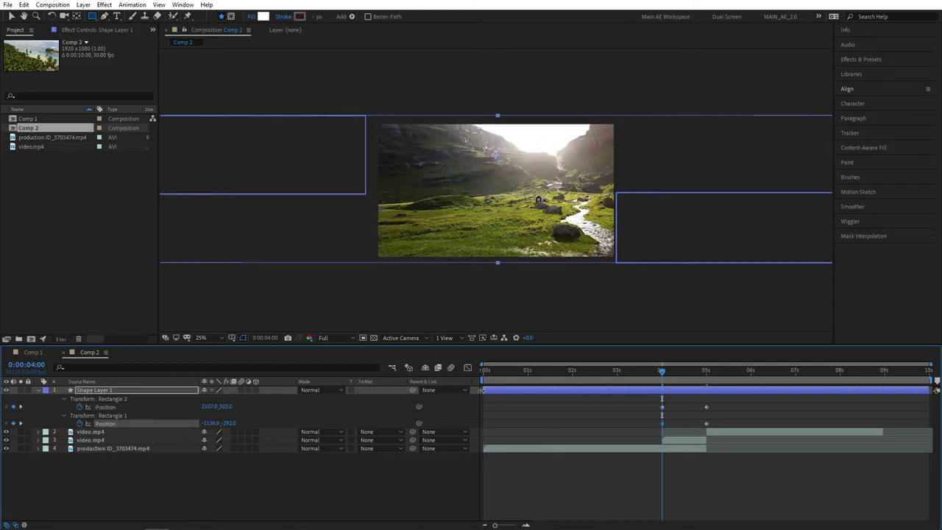
- Trim the shape layer's out point to five seconds
click(661, 398)
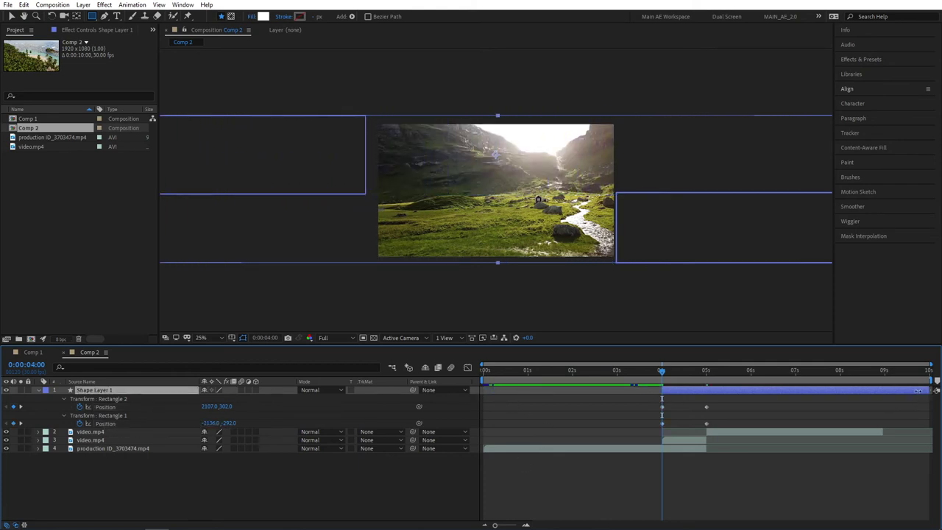
drag(895, 394, 708, 395)
click(288, 511)
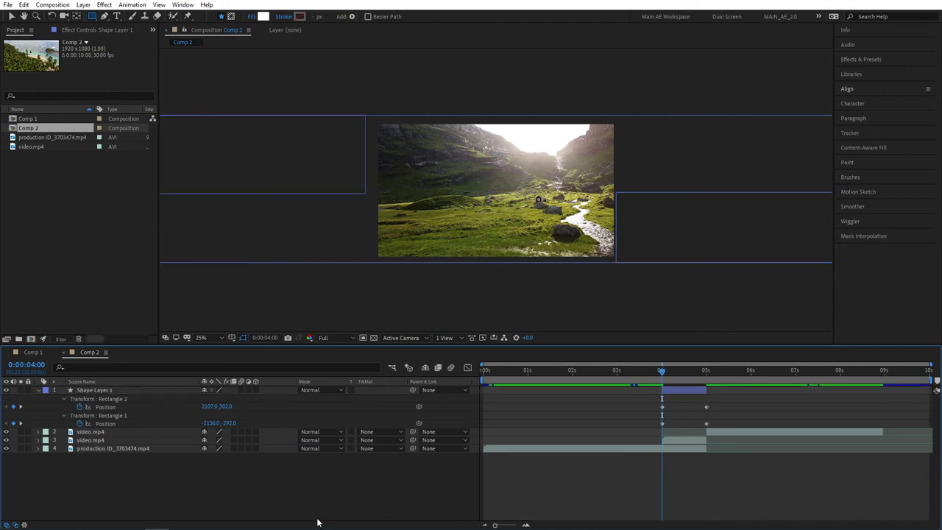
- Move Shape Layer 1 above video.mp4 and set that clip's Track Matte to Alpha Matte 'Shape Layer 1'
drag(85, 394, 87, 440)
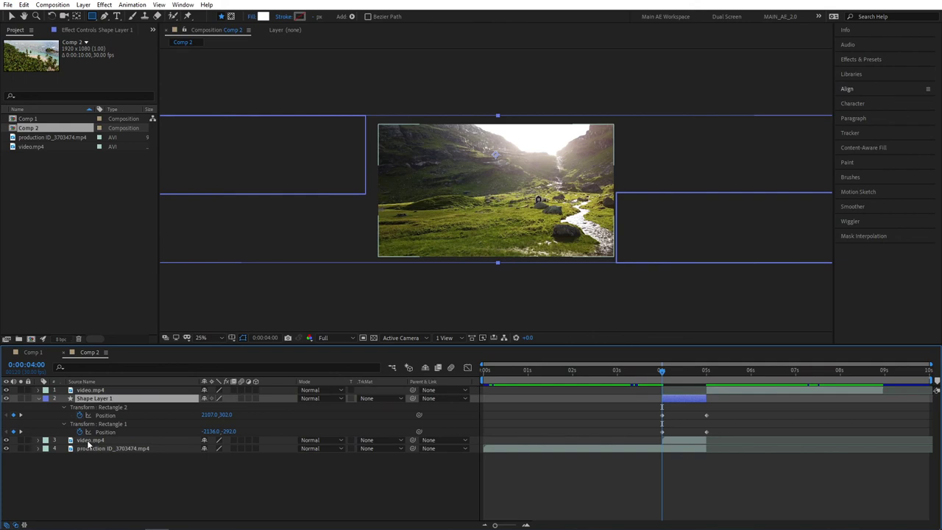
click(87, 440)
click(413, 475)
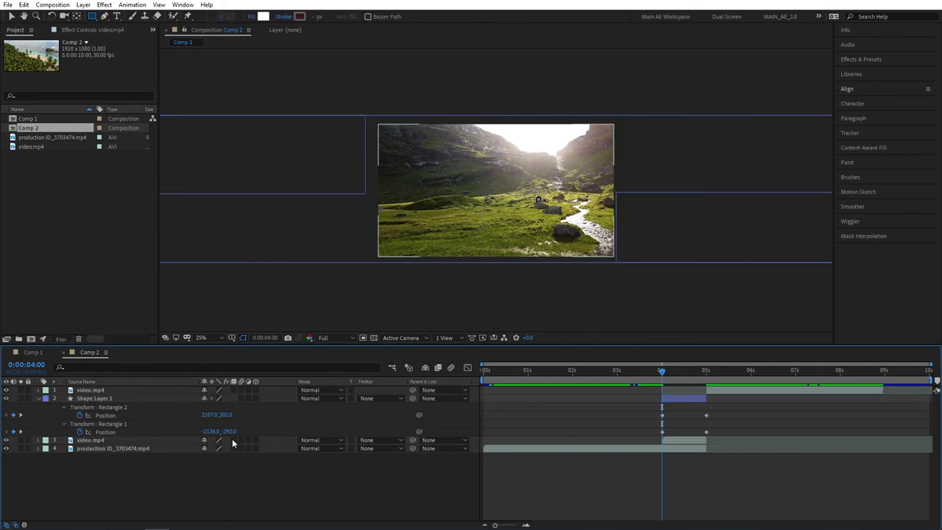
click(370, 440)
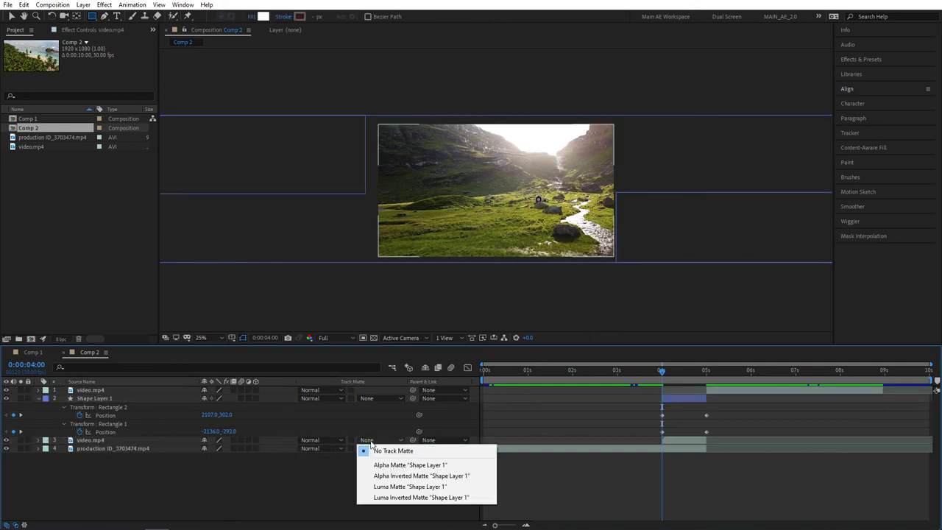
click(401, 464)
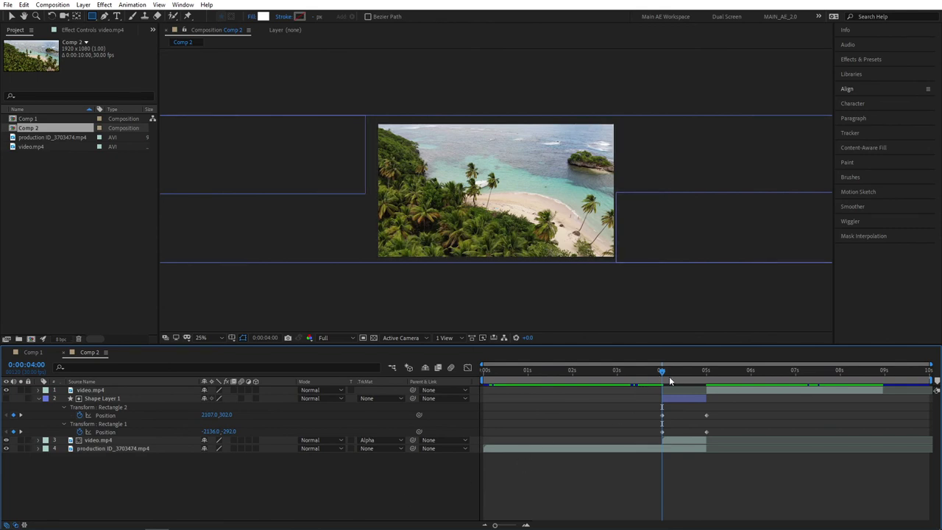
- Scrub through the split wipe and select the rectangles' Position keyframes
drag(662, 371, 649, 370)
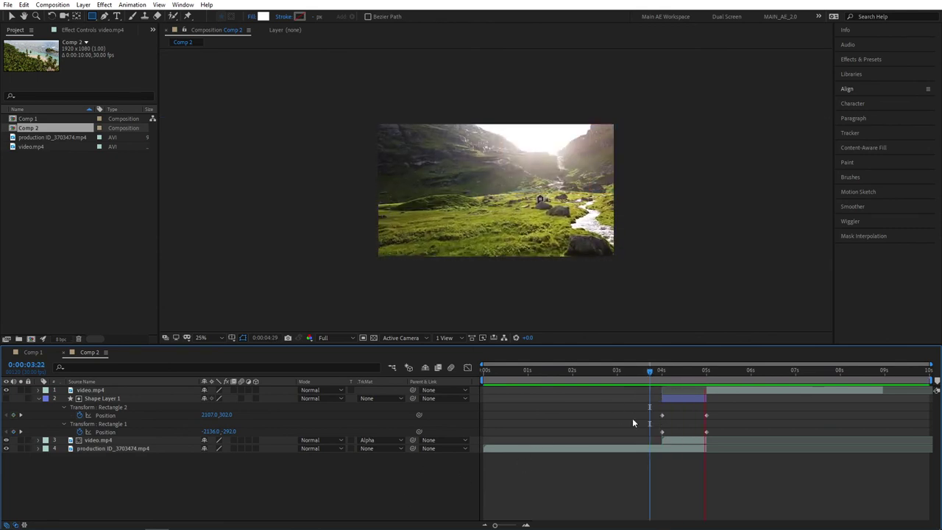
drag(717, 371, 686, 371)
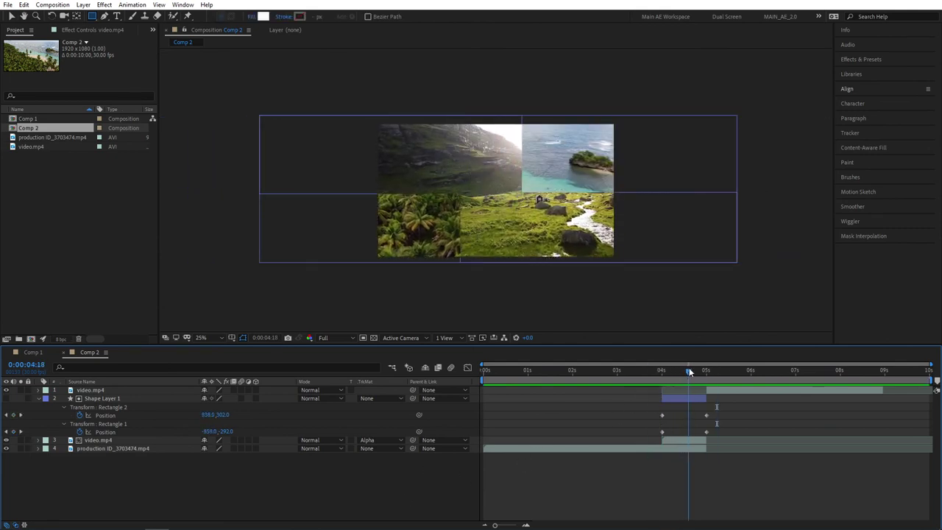
drag(686, 371, 635, 370)
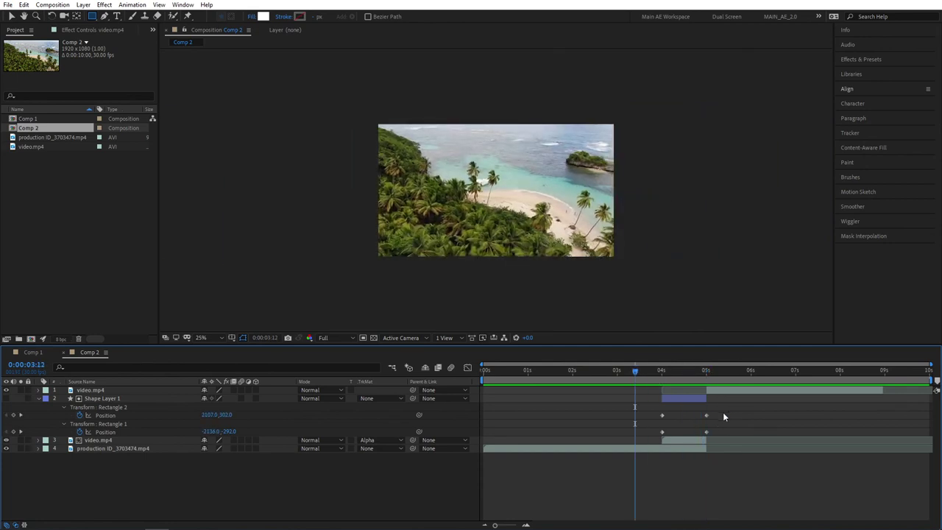
drag(711, 409, 641, 434)
- Apply Easy Ease (F9) to the selected Position keyframes
right_click(662, 416)
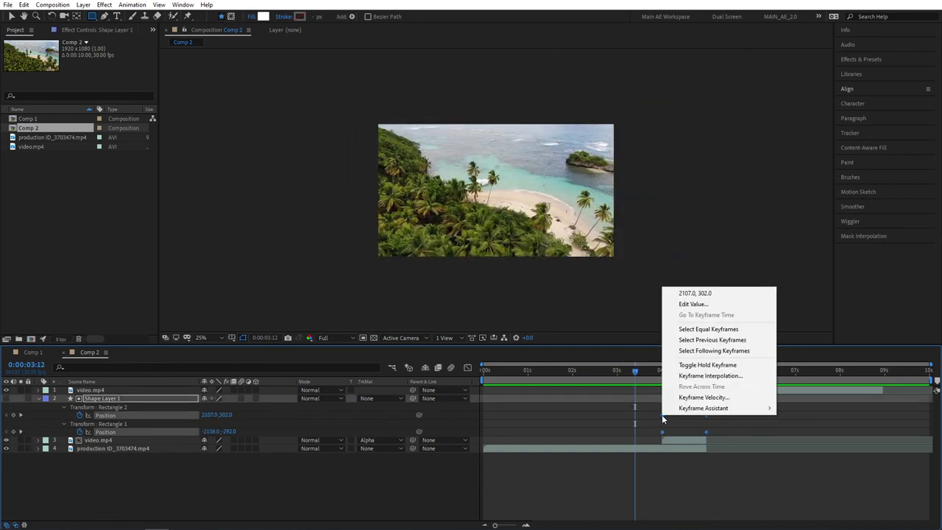
mouse_move(704, 408)
click(802, 440)
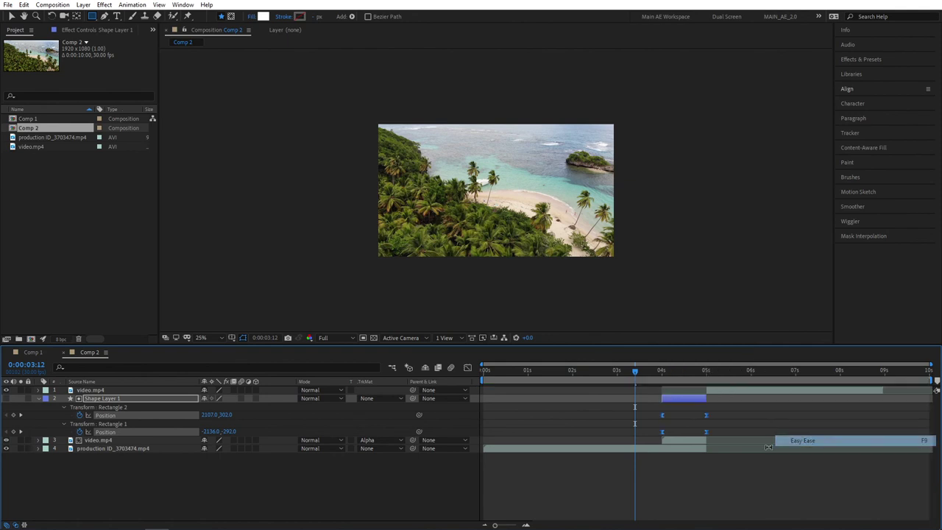
key(F9)
- Preview the eased split wipe and step through its motion
click(633, 372)
key(space)
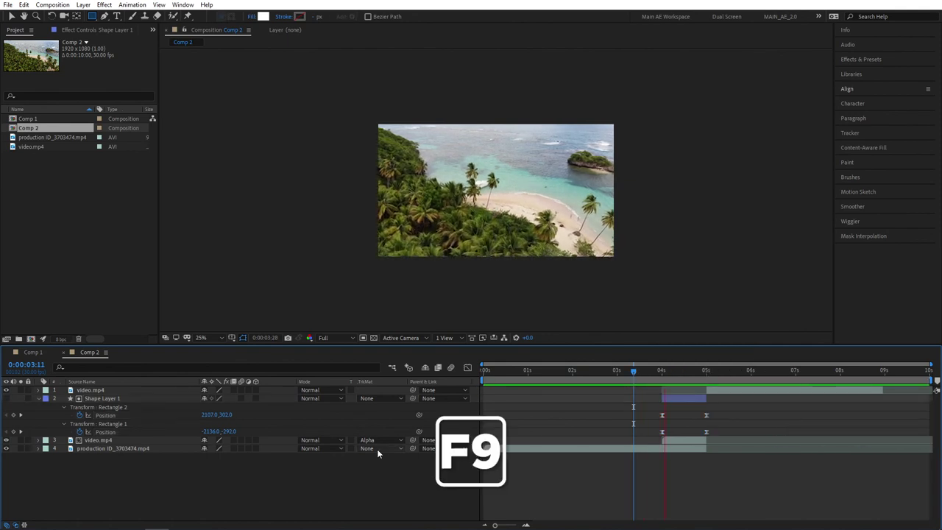
mouse_move(634, 372)
mouse_down()
mouse_move(714, 371)
mouse_move(619, 373)
mouse_up()
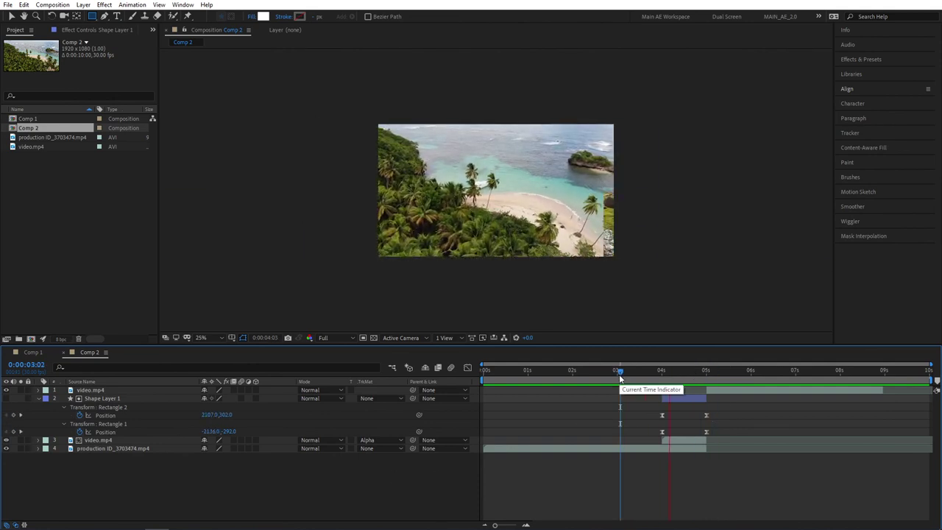